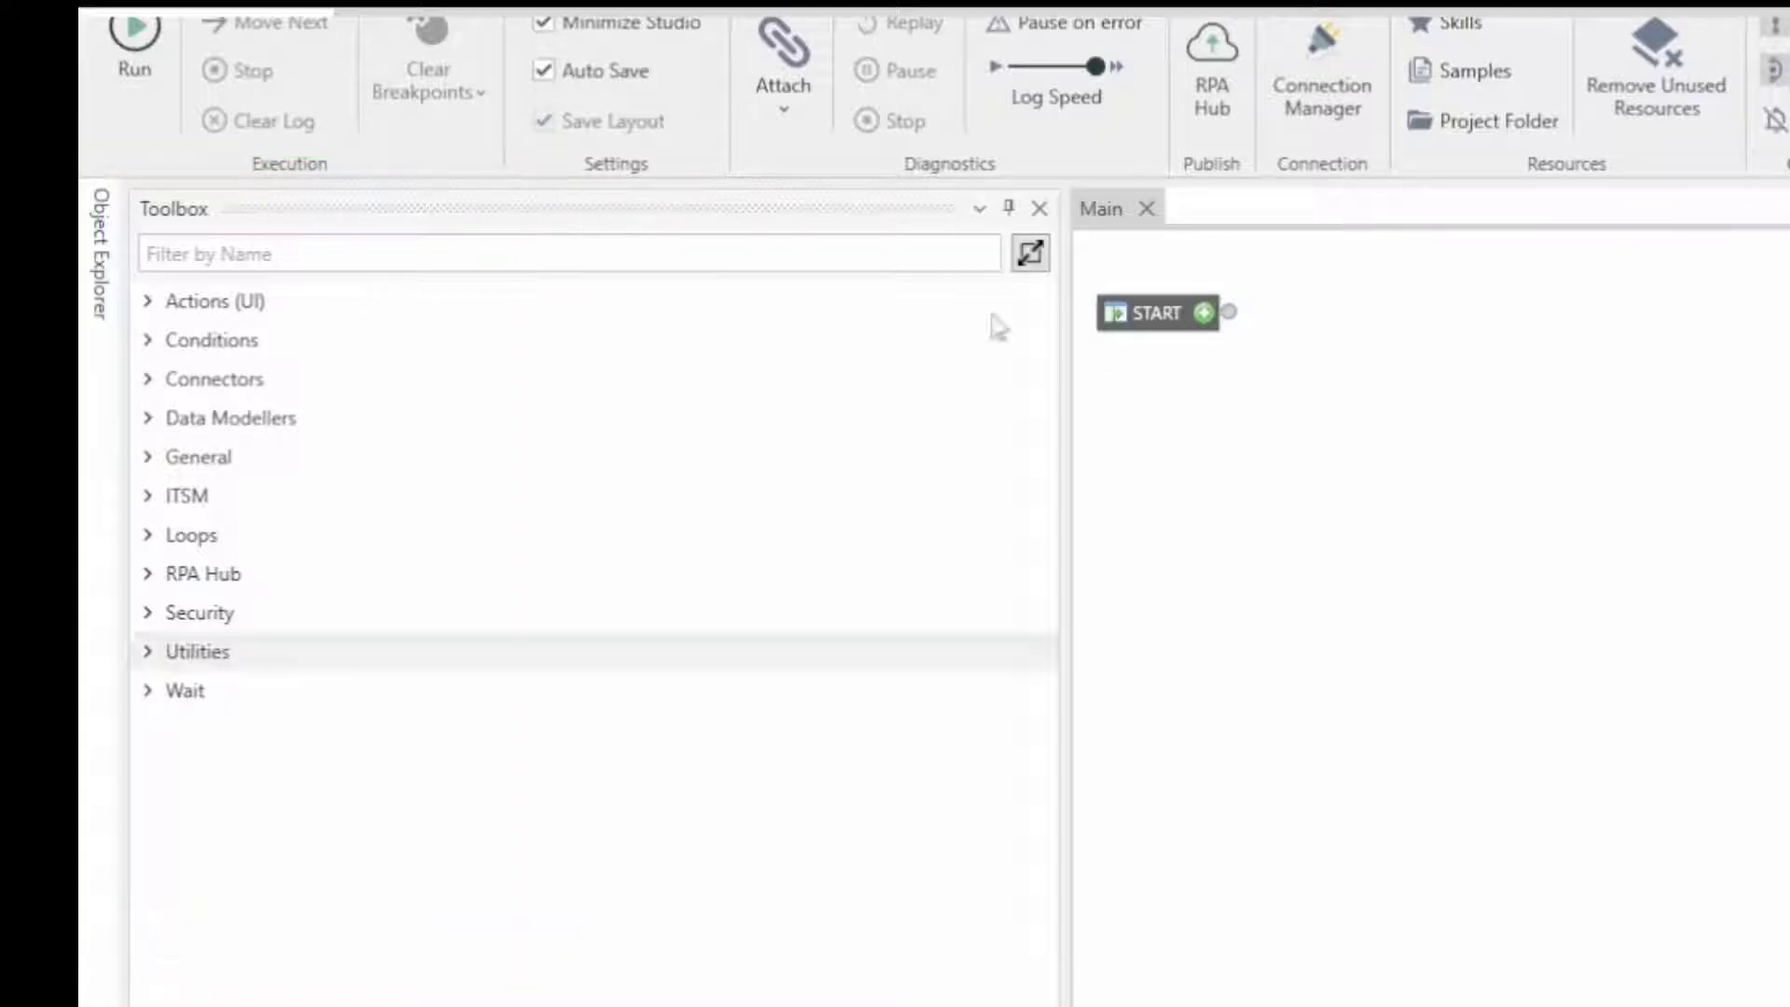
Float the Toolbox as a detached window, reposition it, and expand all its categories
left_click(980, 210)
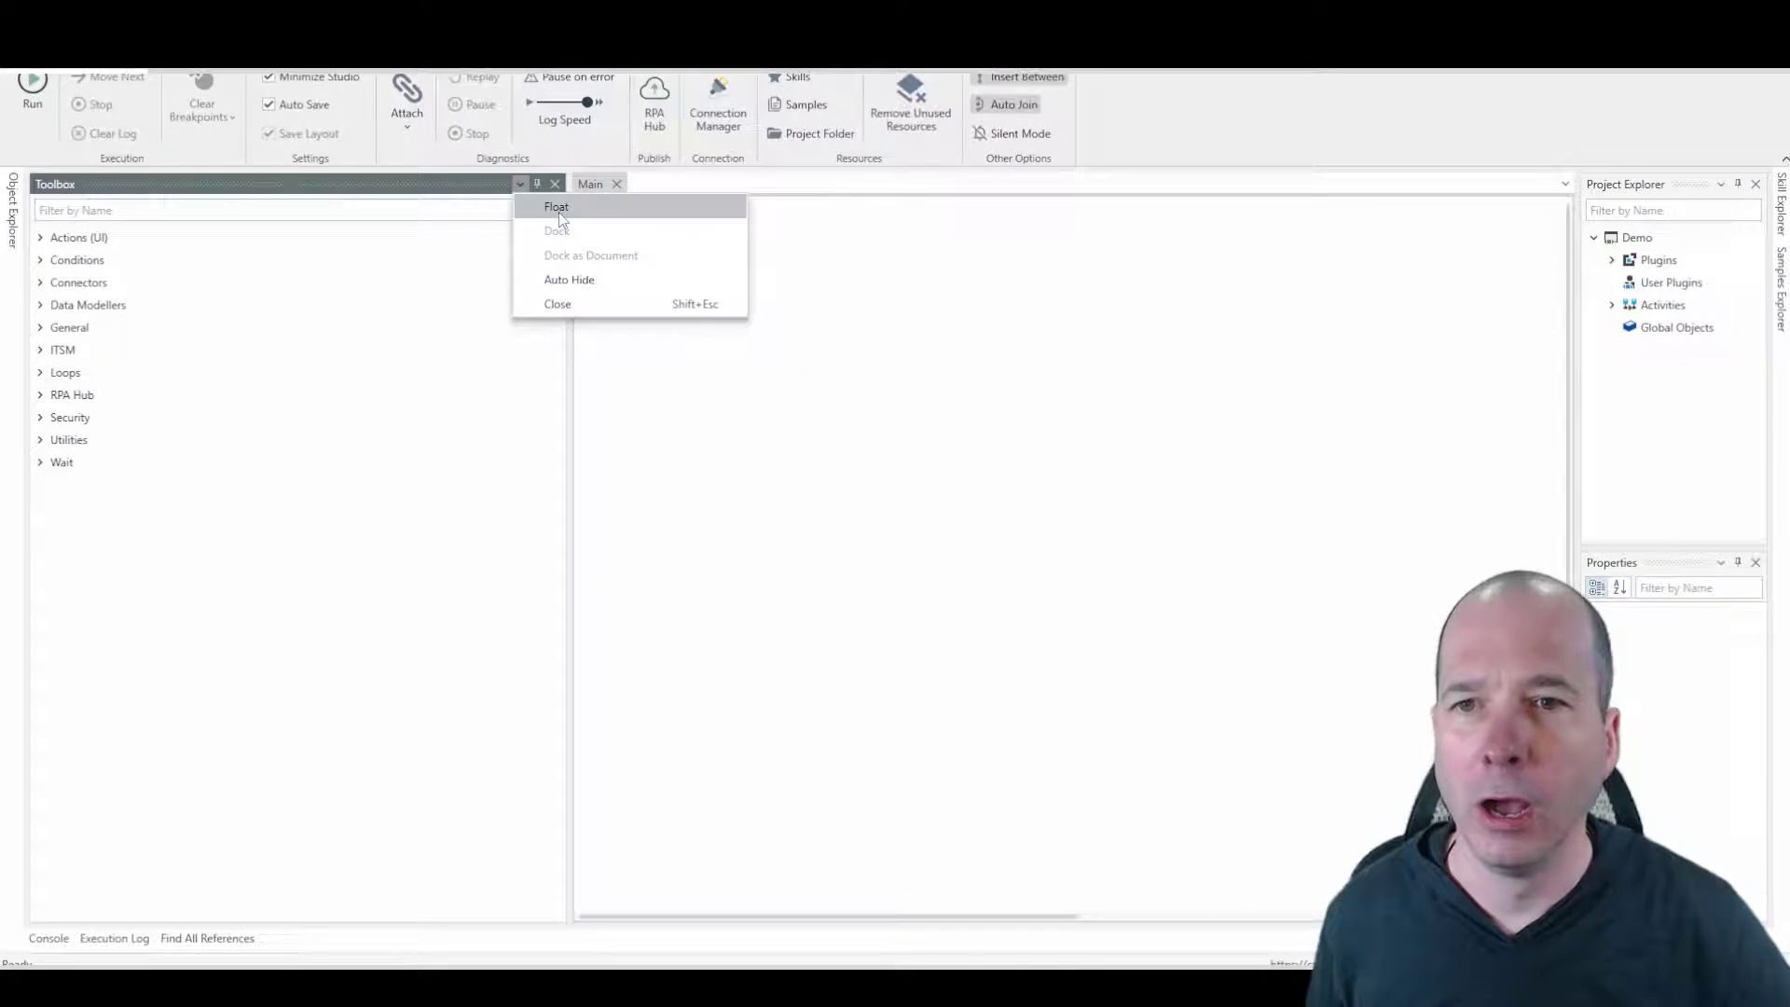
left_click(559, 211)
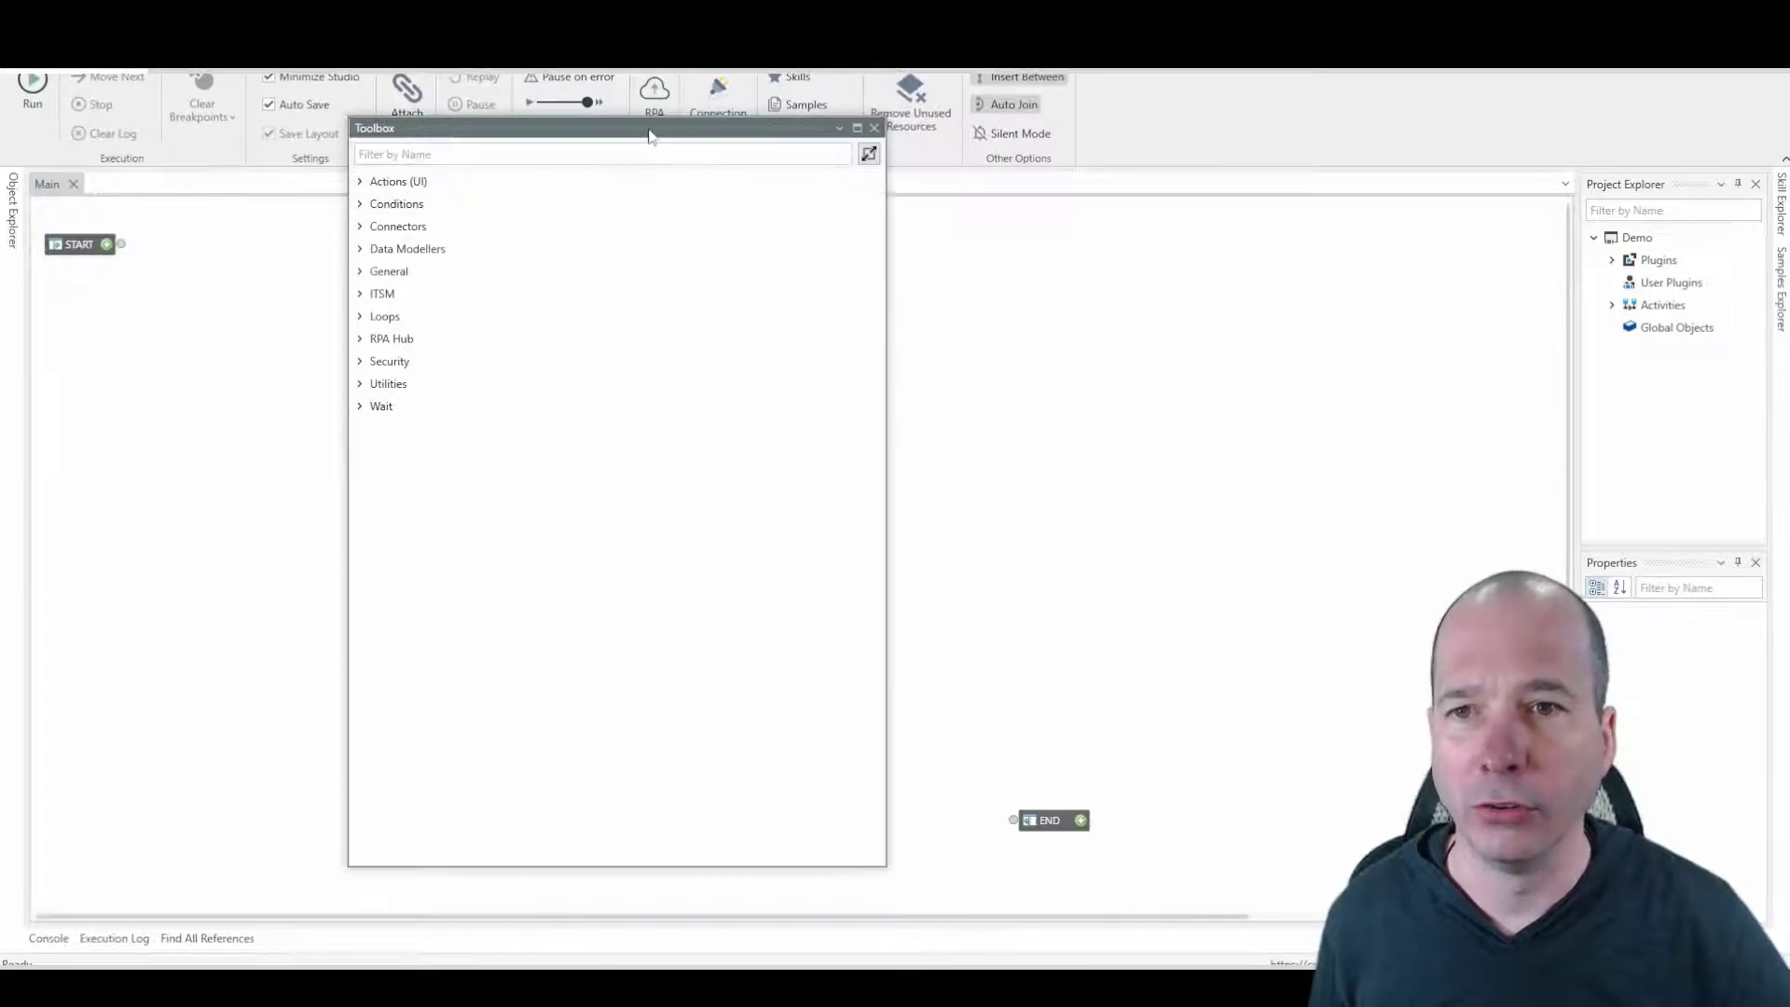
left_click_drag(651, 130, 692, 141)
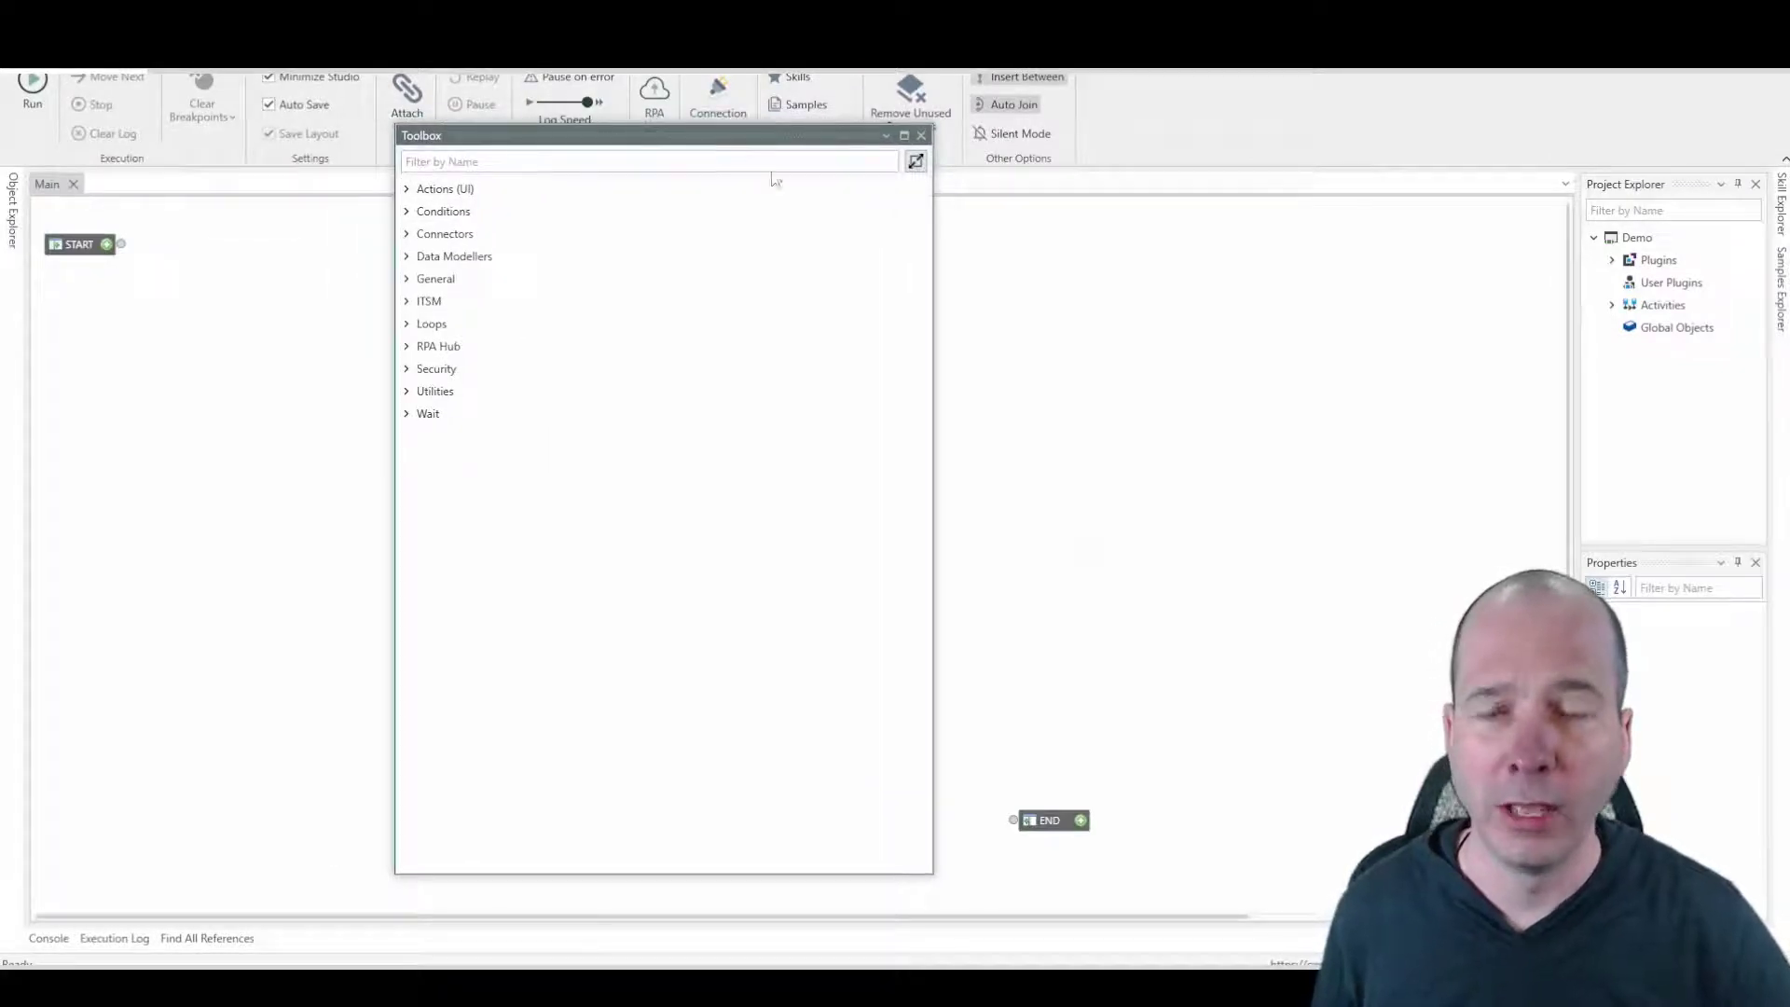
left_click(916, 162)
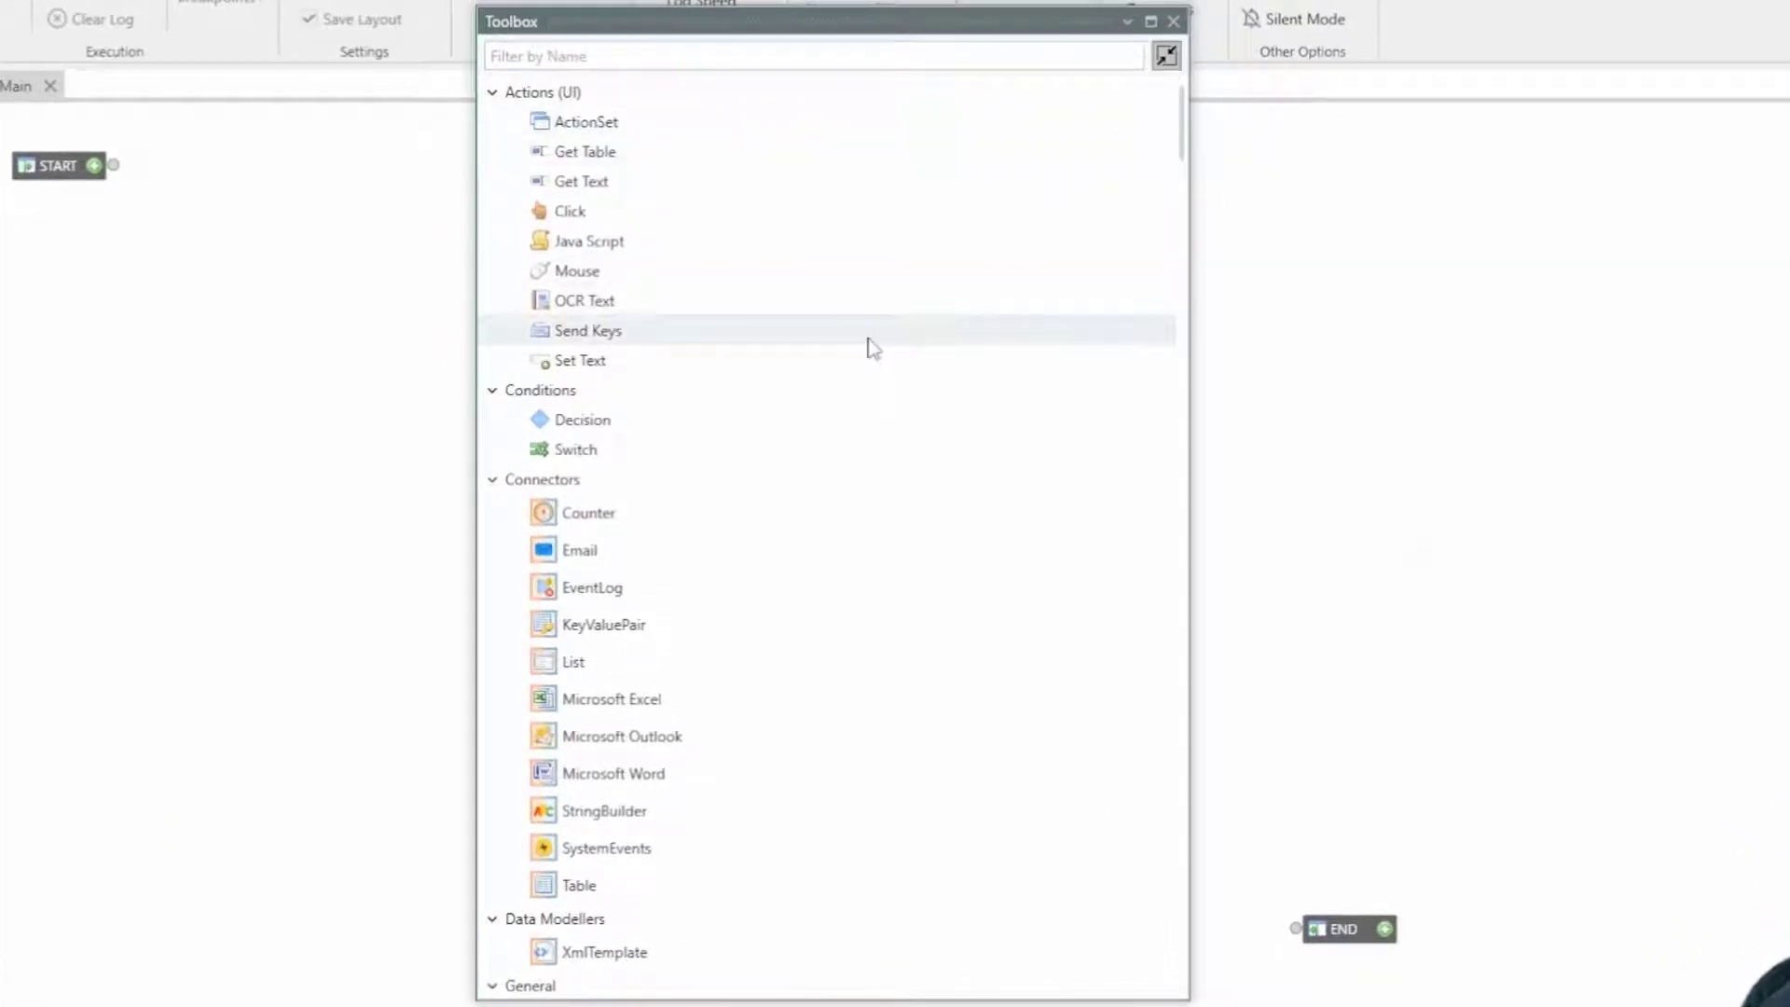
scroll(874, 346, "down", 3)
scroll(874, 345, "down", 1)
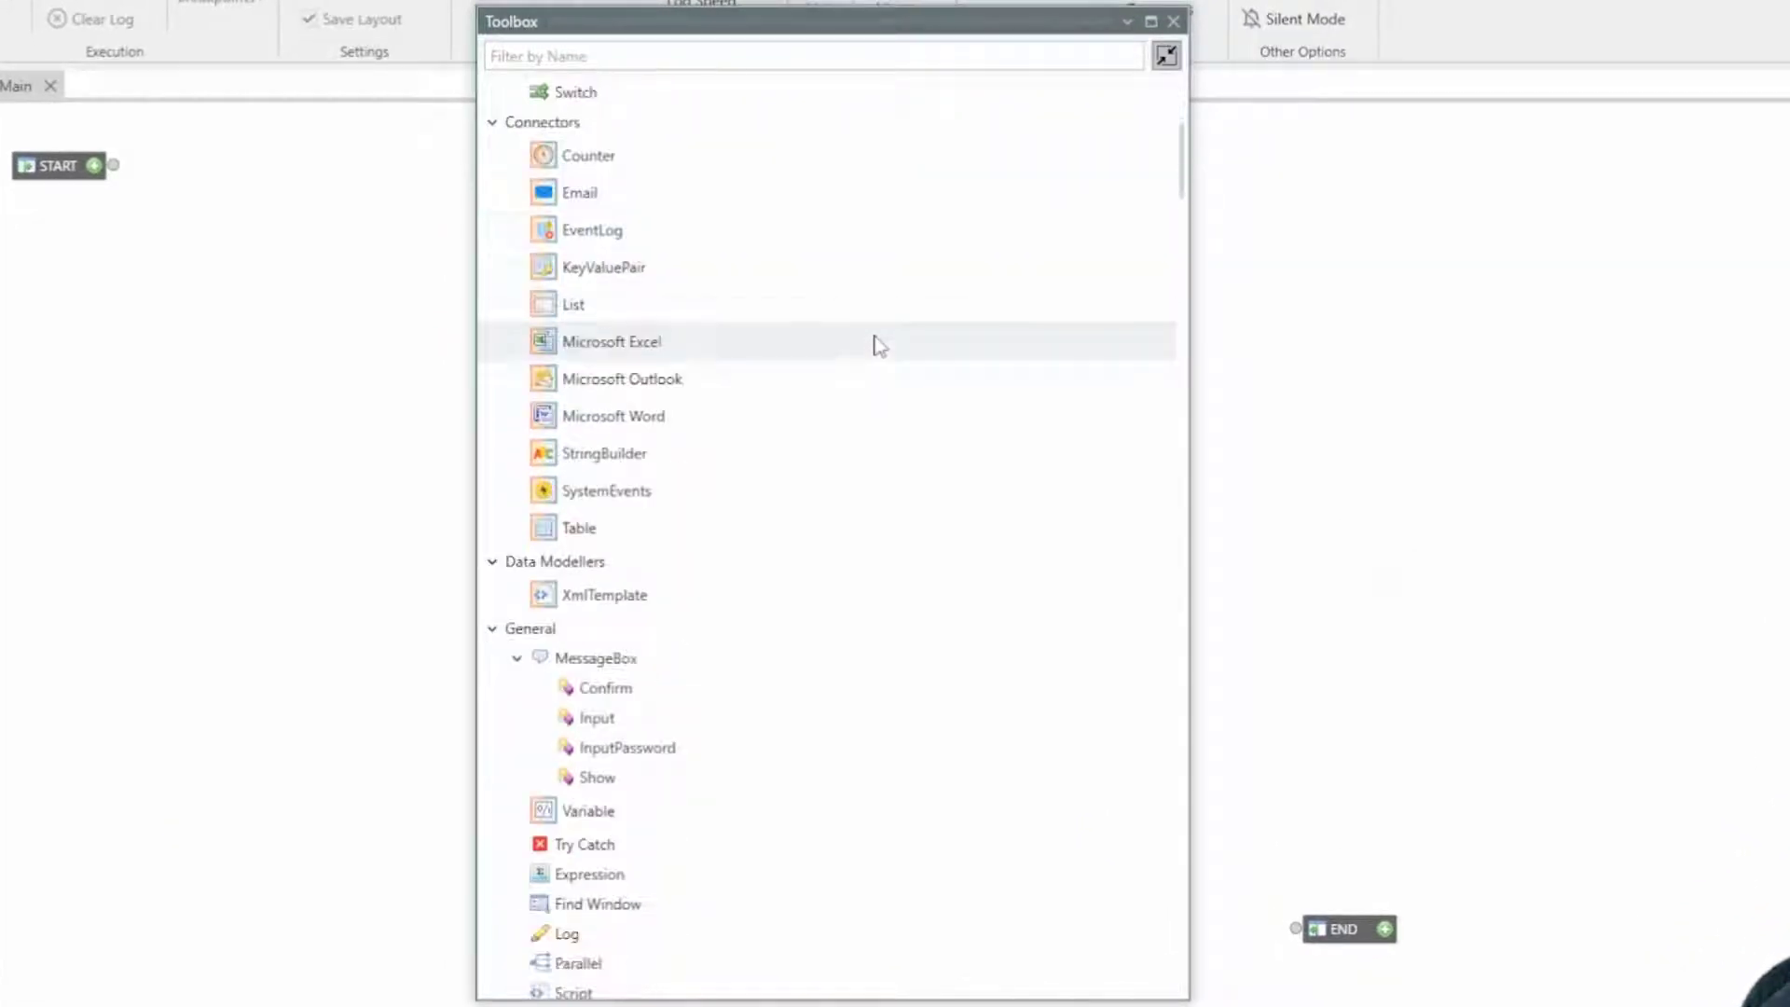
scroll(874, 345, "down", 1)
scroll(874, 346, "down", 1)
scroll(874, 346, "down", 2)
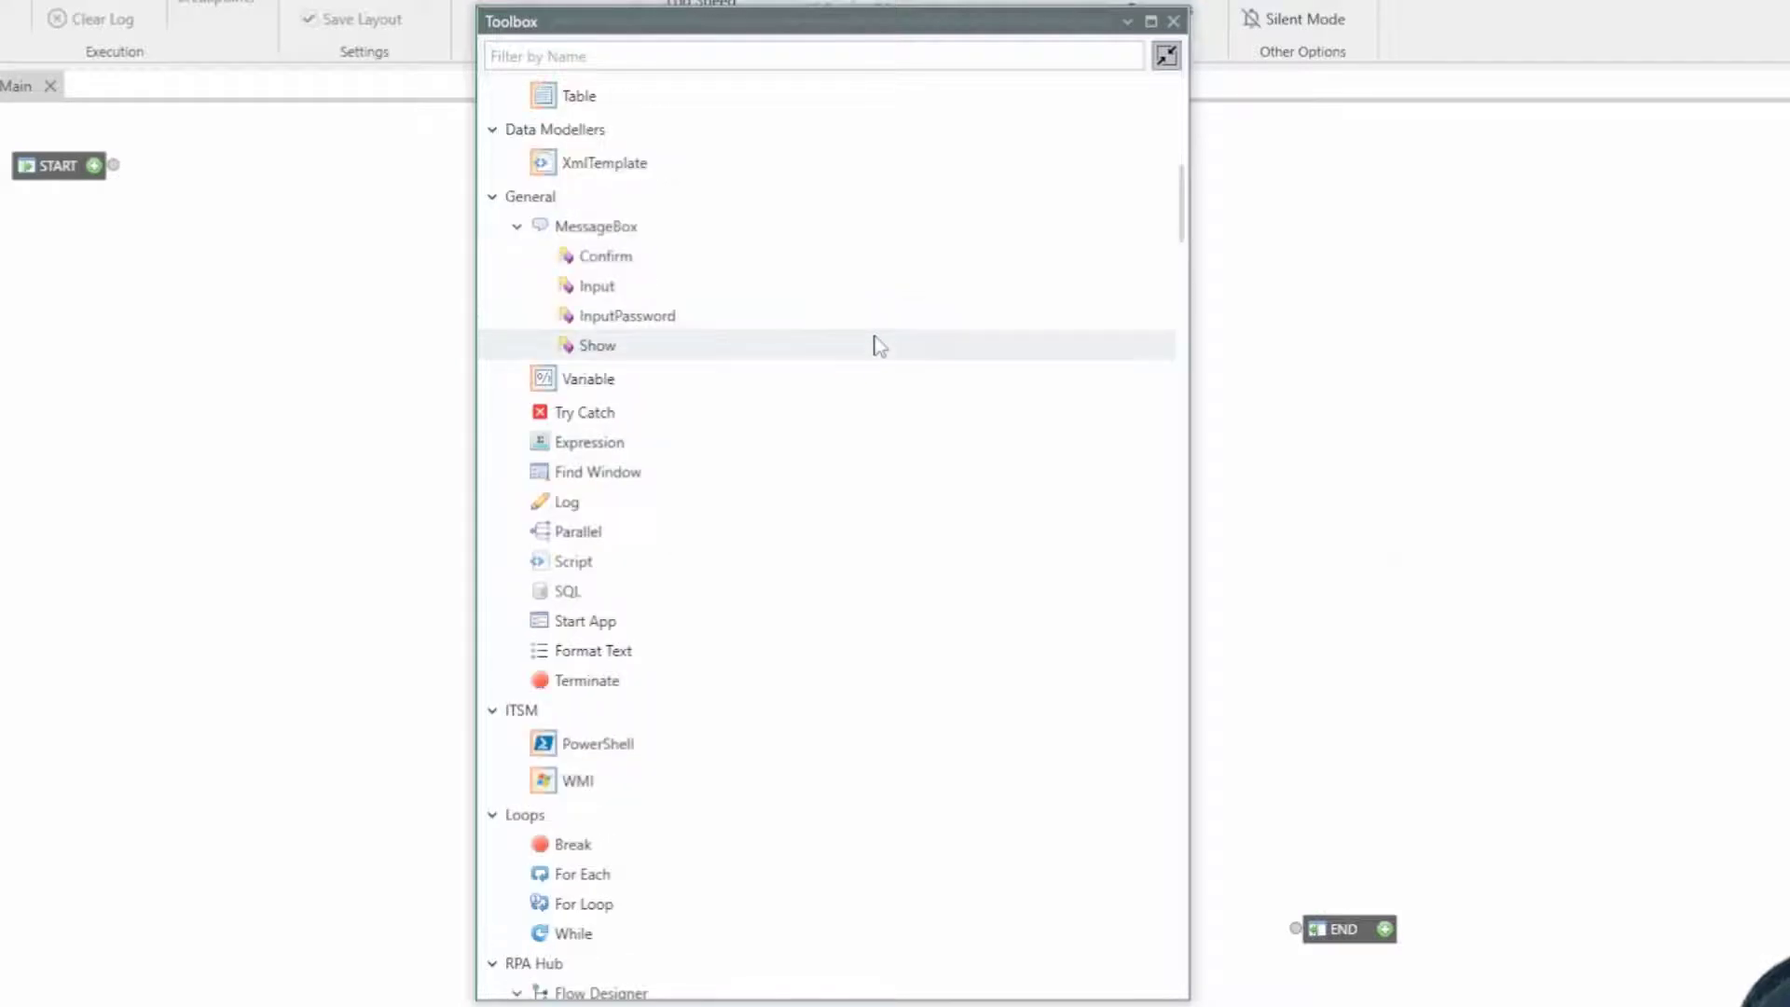
scroll(893, 404, "down", 2)
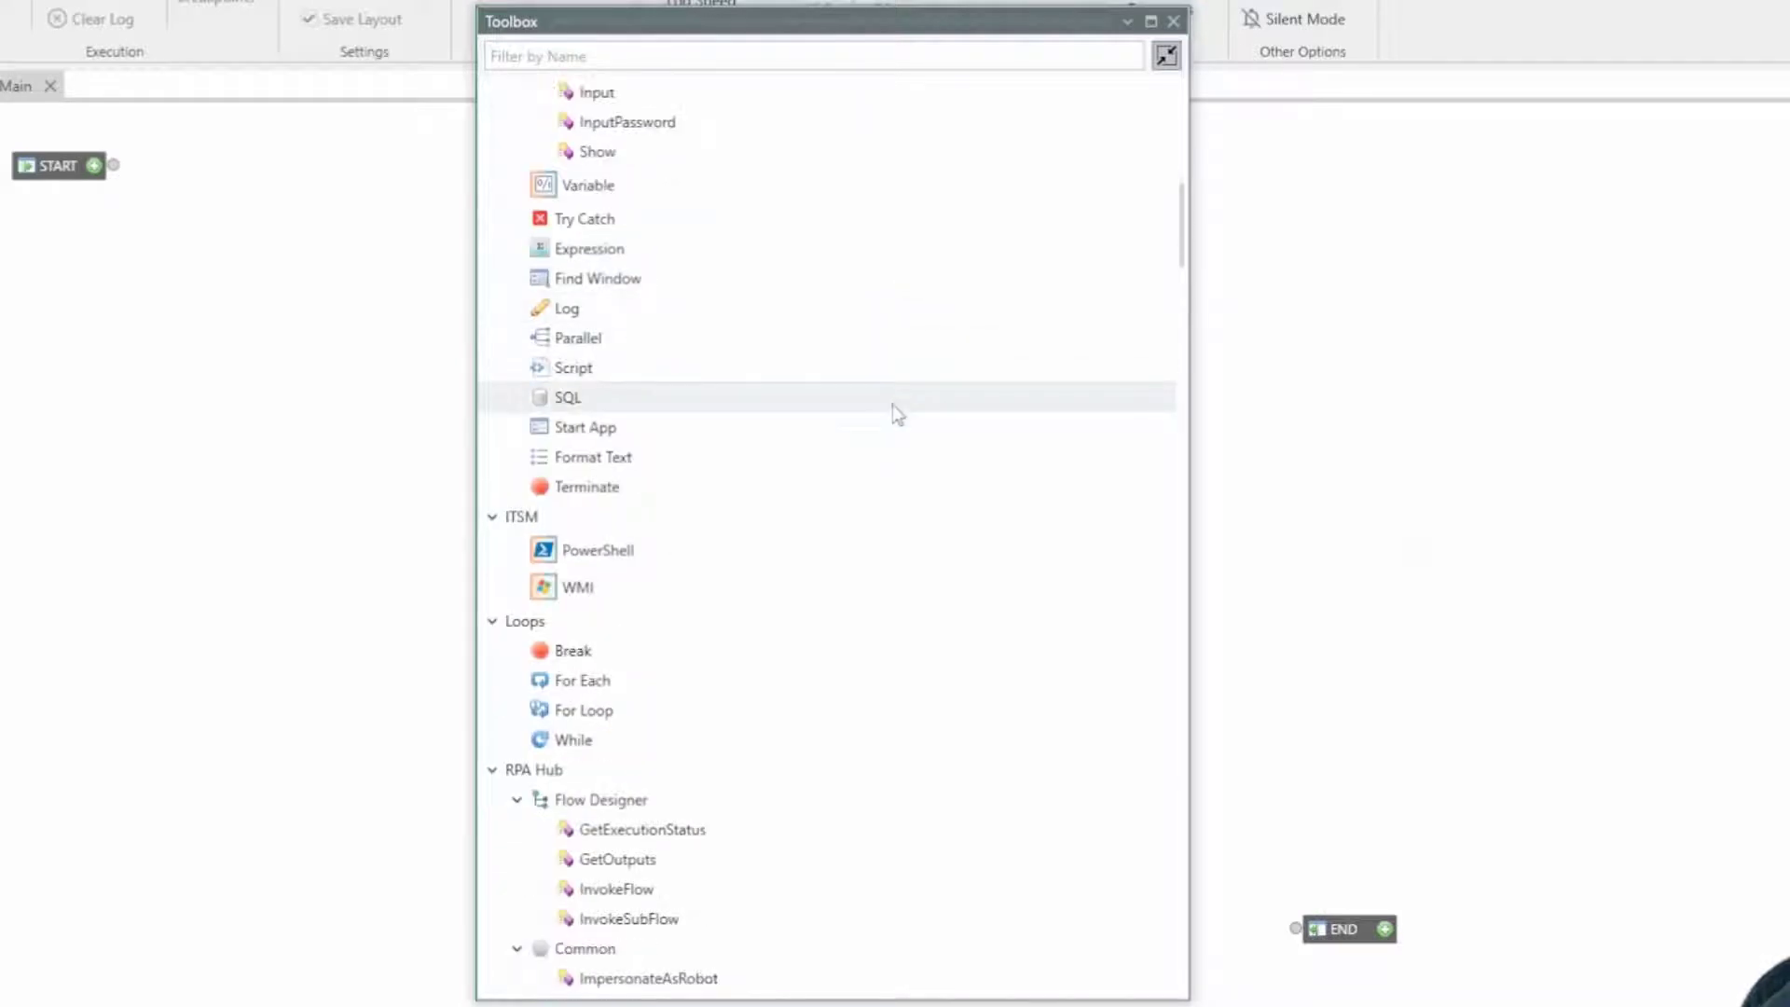
scroll(893, 404, "down", 1)
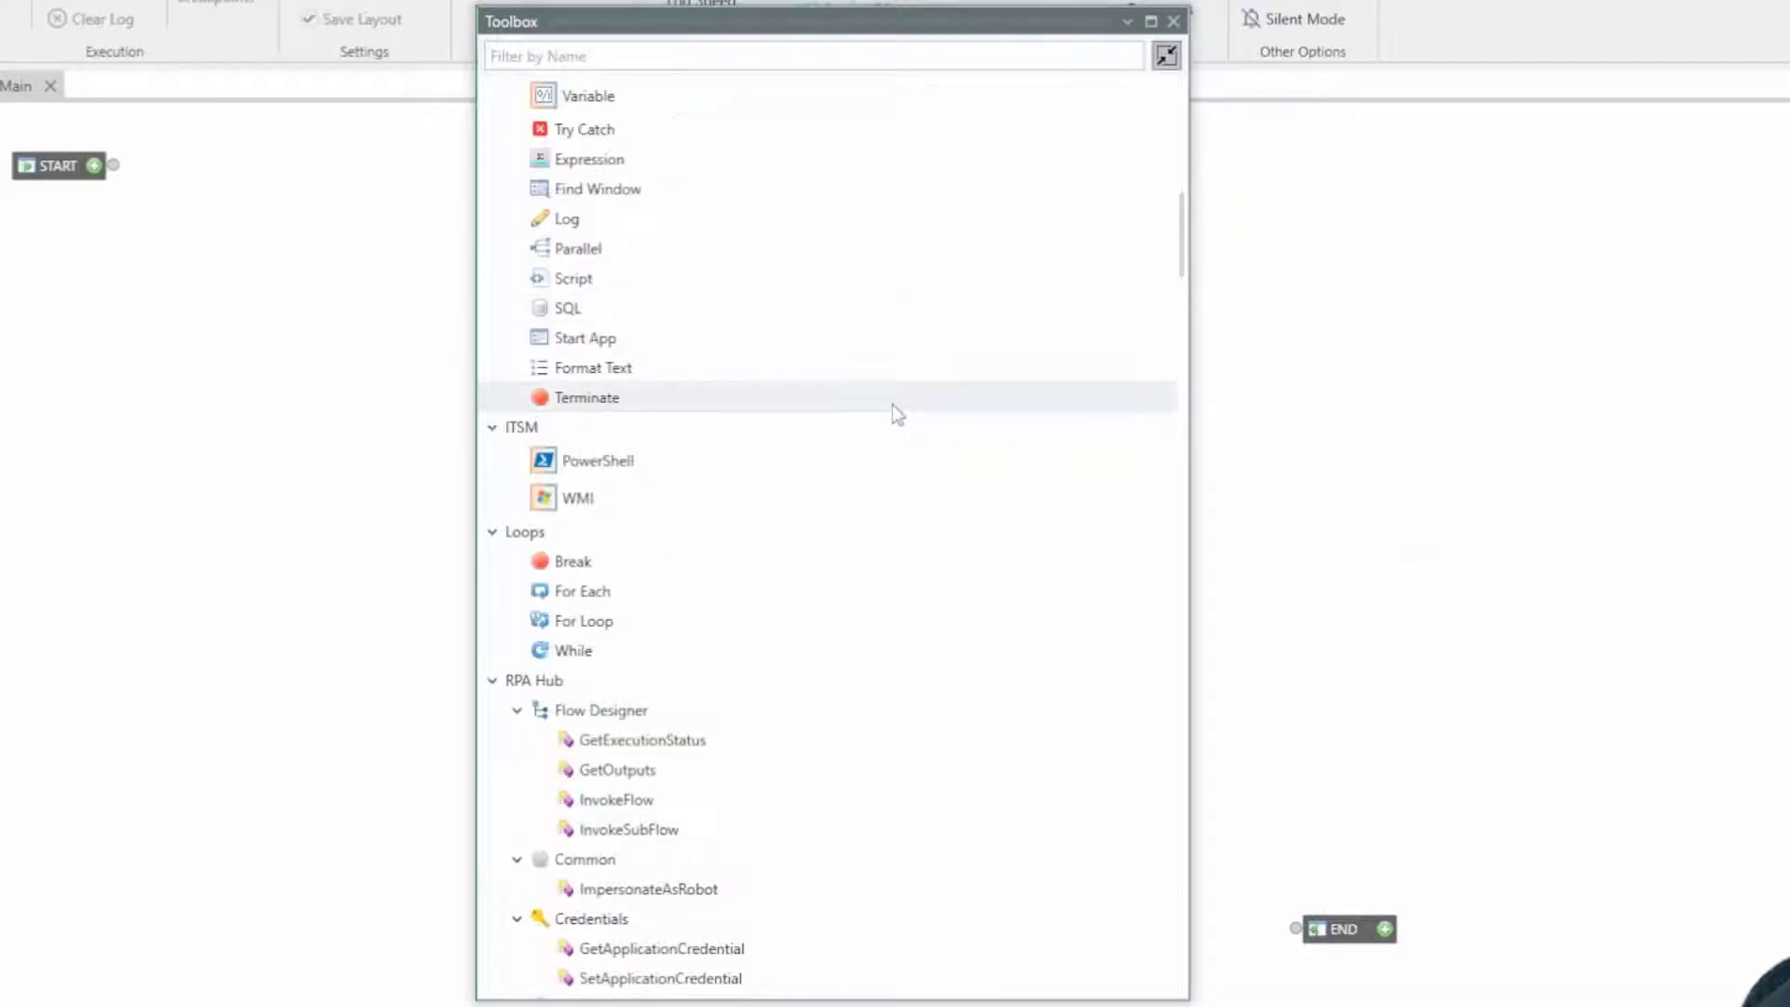
scroll(892, 403, "down", 1)
scroll(892, 404, "down", 1)
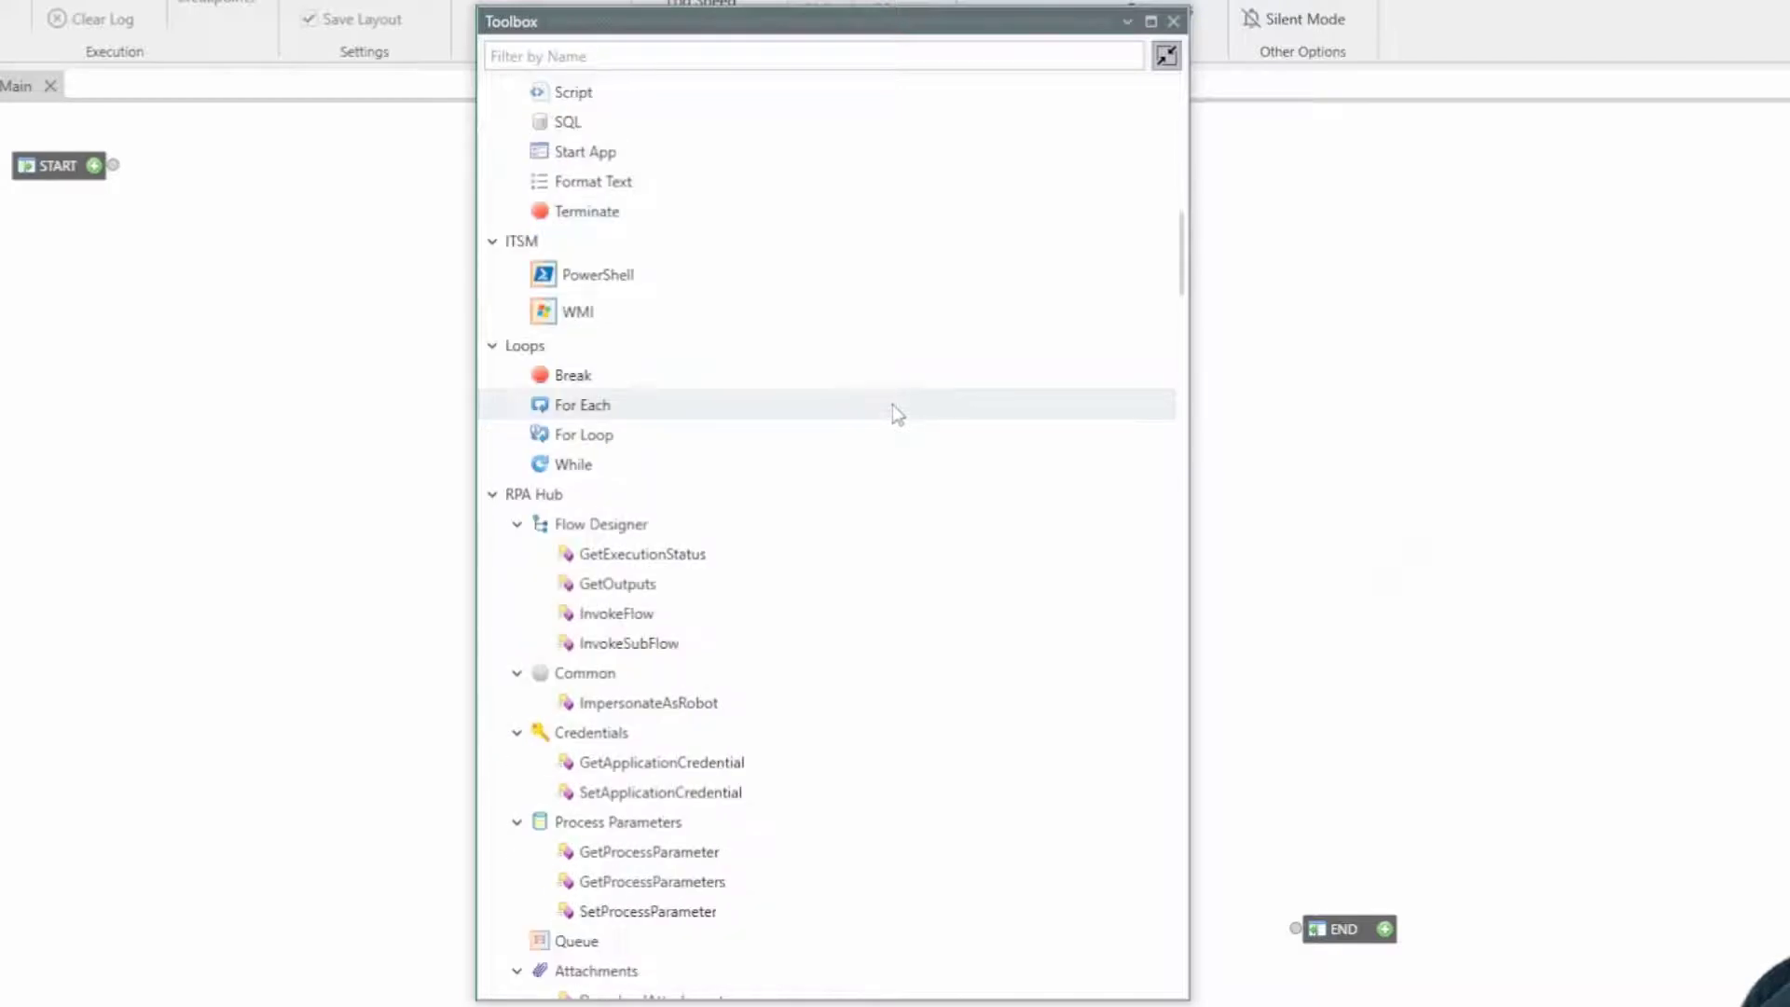
scroll(893, 405, "down", 1)
scroll(892, 405, "down", 1)
scroll(892, 405, "down", 2)
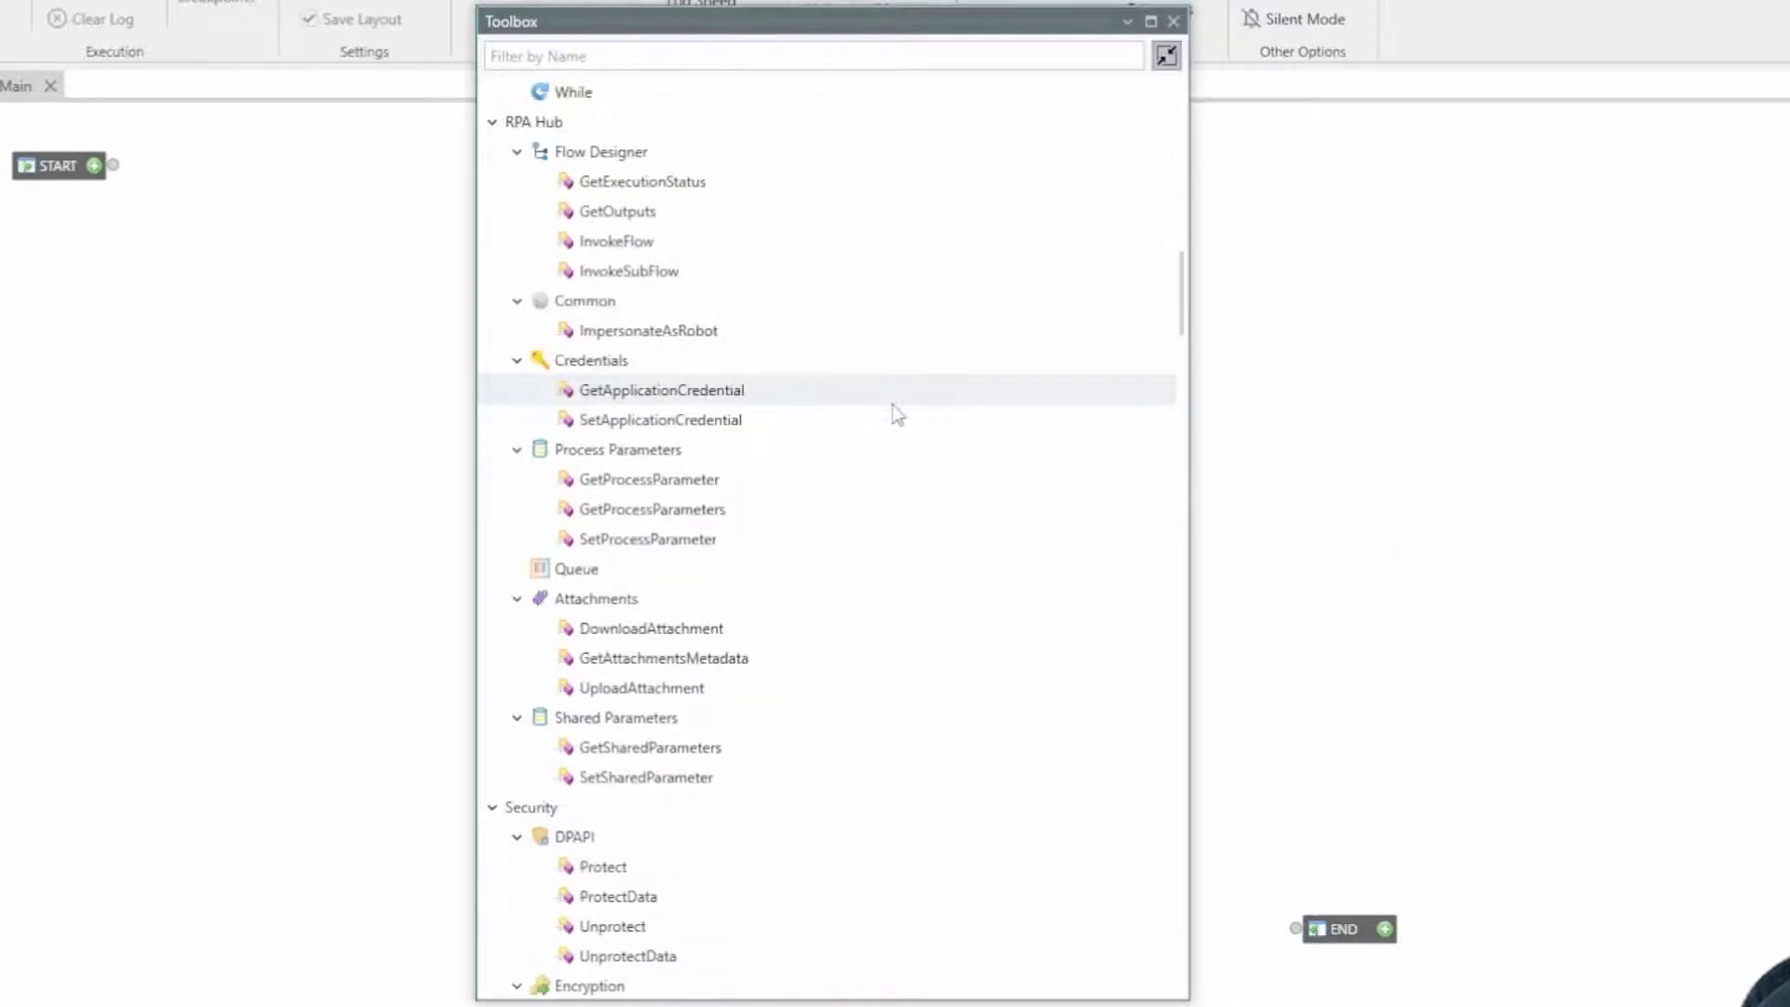
scroll(894, 405, "down", 1)
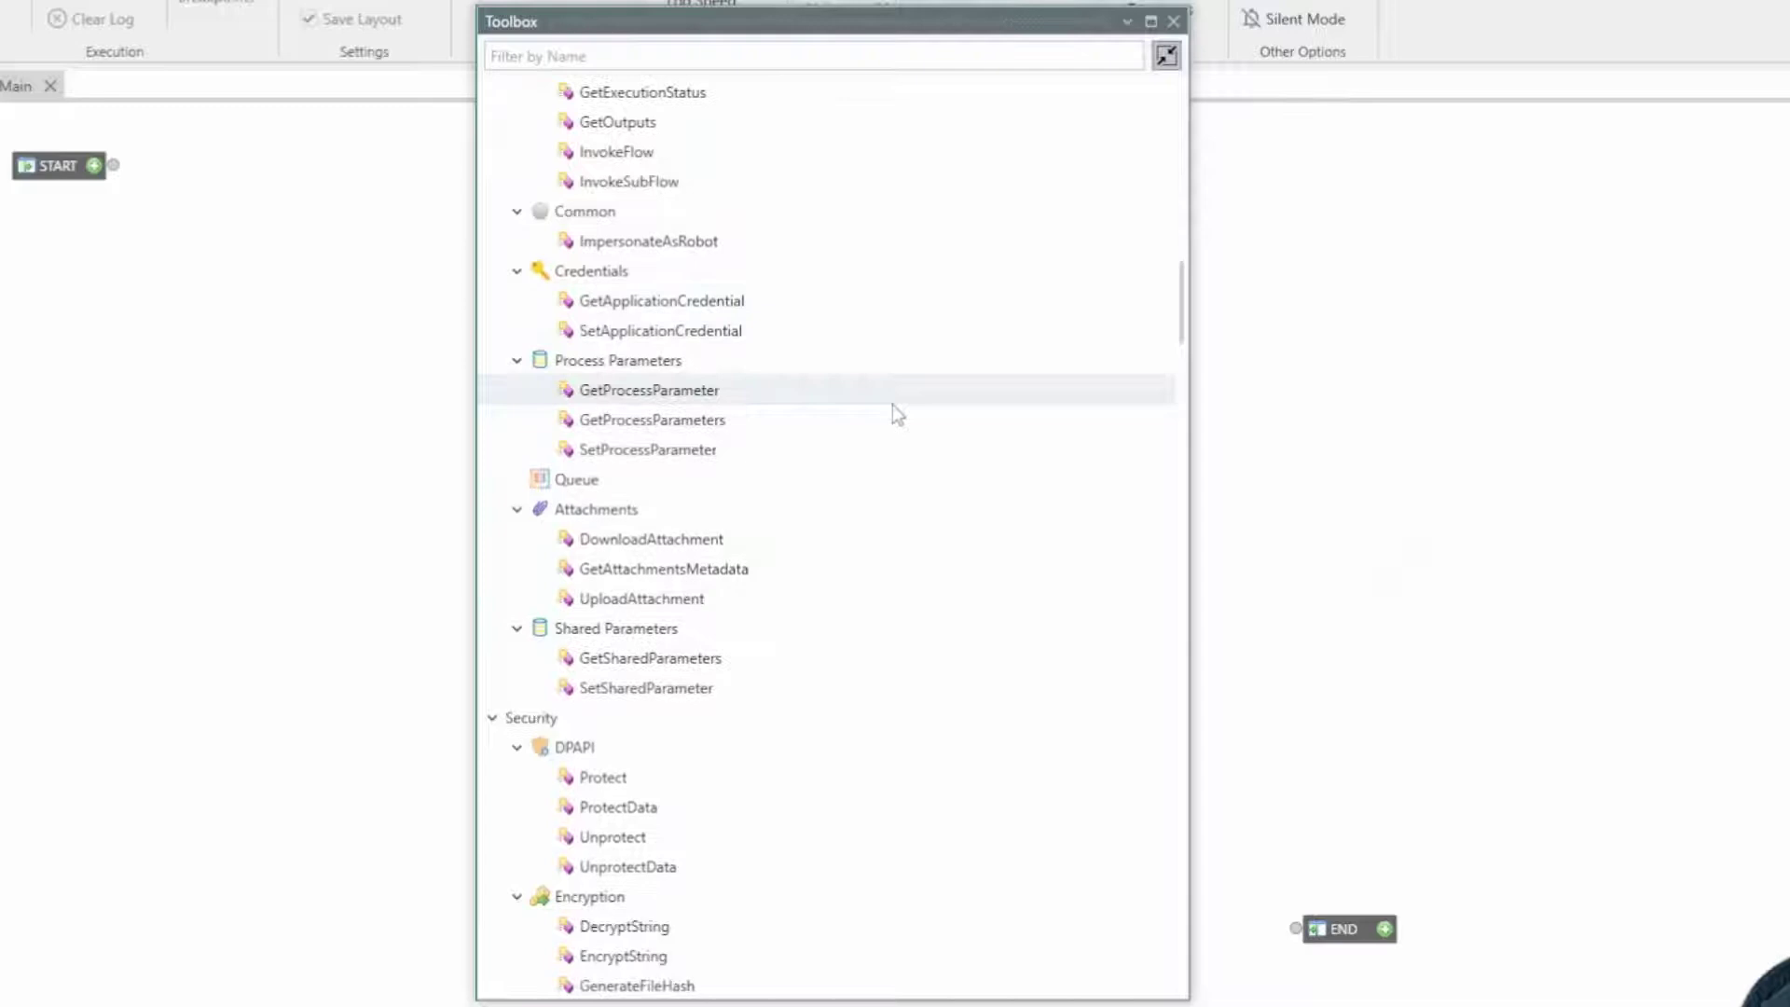
scroll(896, 414, "down", 1)
scroll(892, 404, "down", 1)
scroll(893, 405, "down", 1)
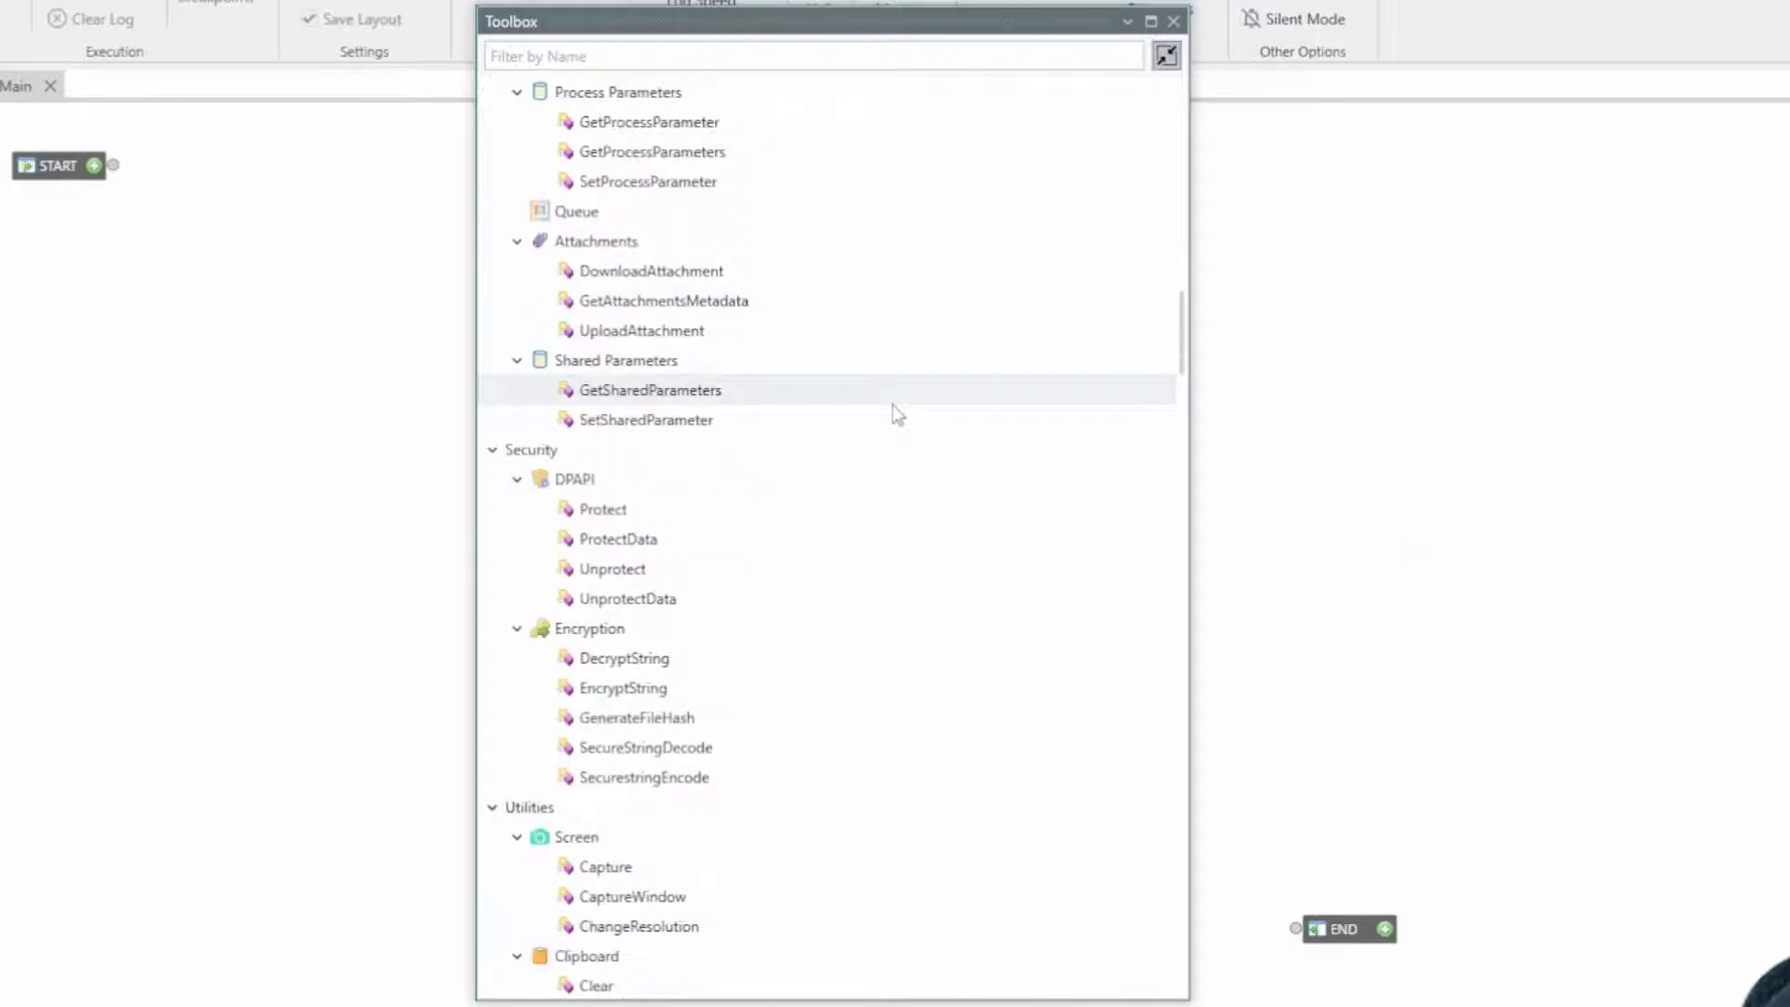
scroll(893, 404, "down", 1)
scroll(892, 403, "down", 1)
scroll(893, 404, "down", 1)
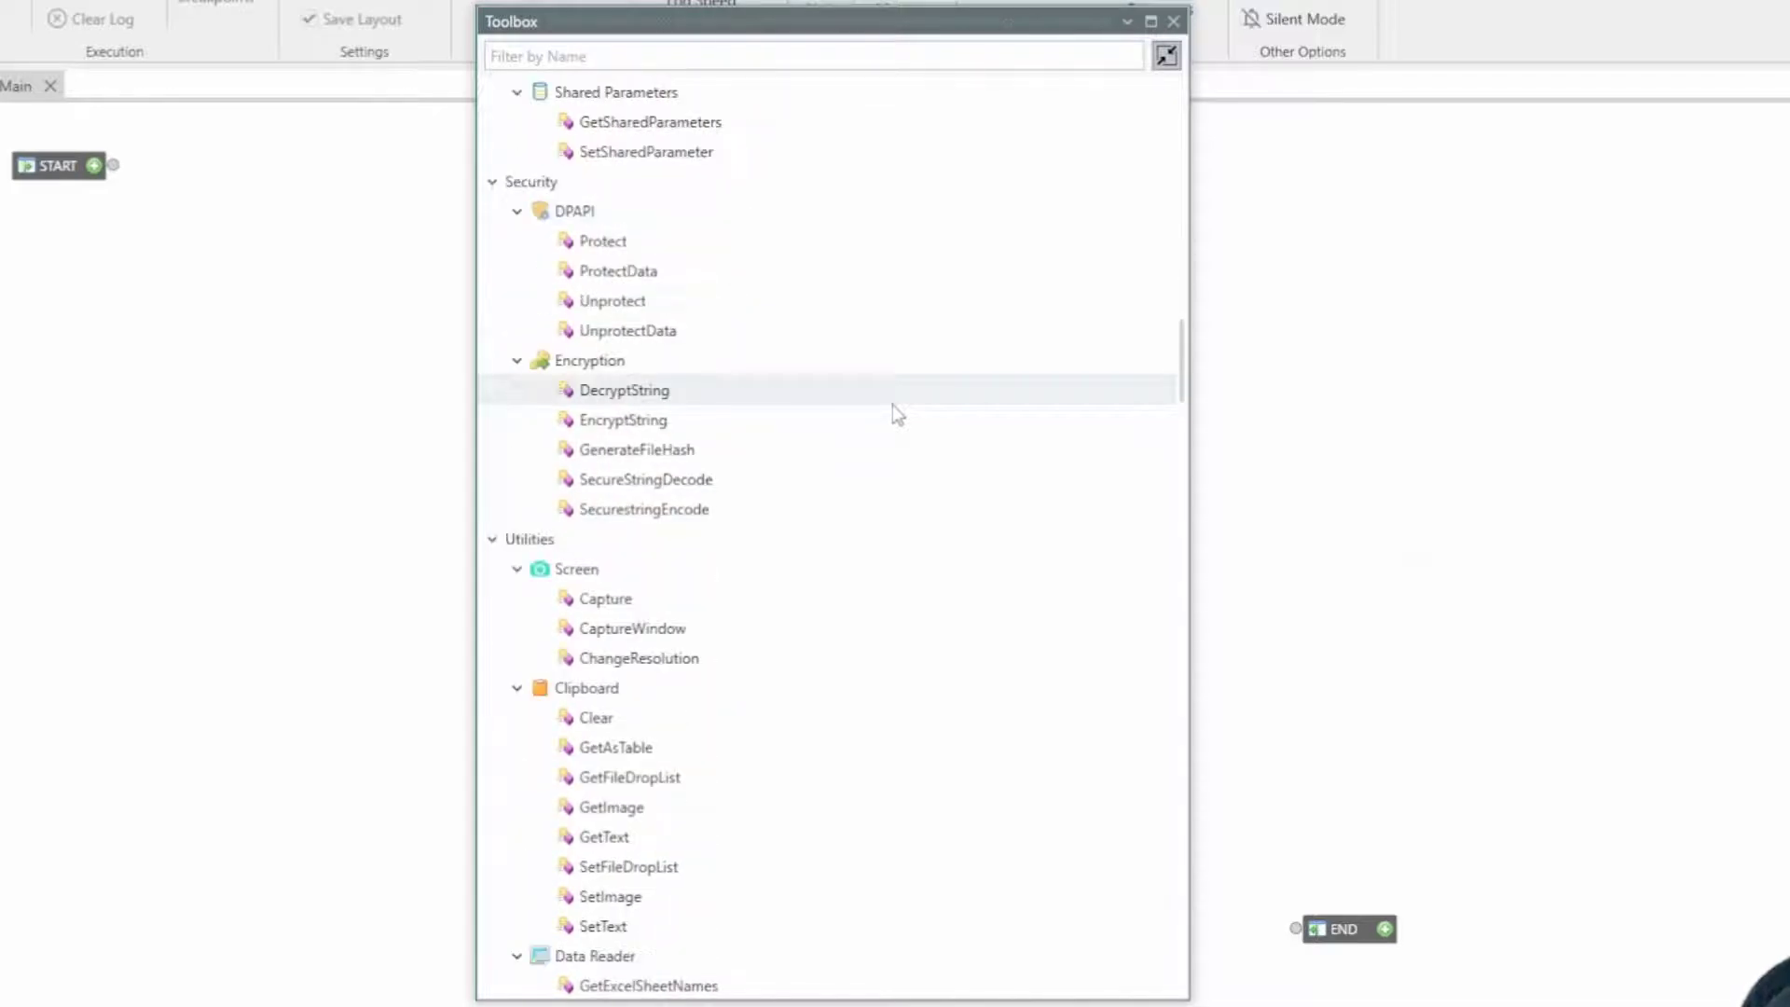
scroll(893, 405, "down", 1)
scroll(893, 405, "down", 1)
scroll(896, 466, "down", 1)
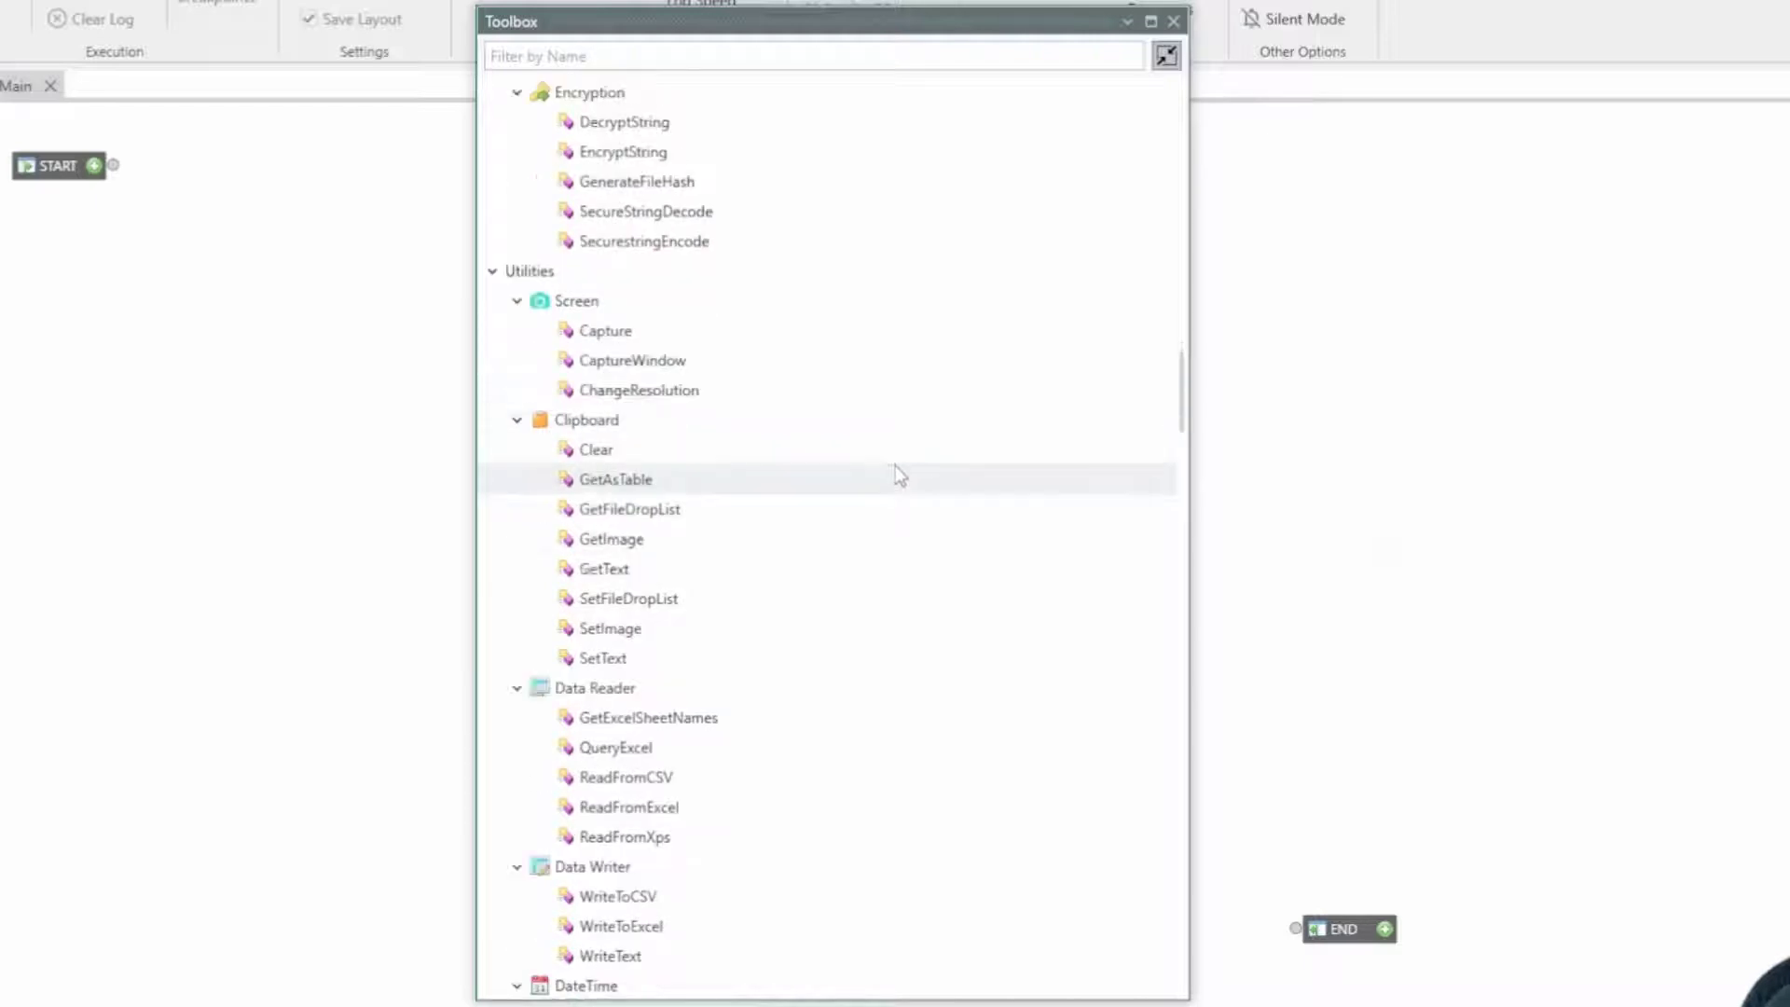
scroll(895, 467, "down", 2)
scroll(896, 467, "up", 5)
scroll(899, 470, "up", 10)
scroll(899, 473, "up", 1)
scroll(900, 474, "up", 2)
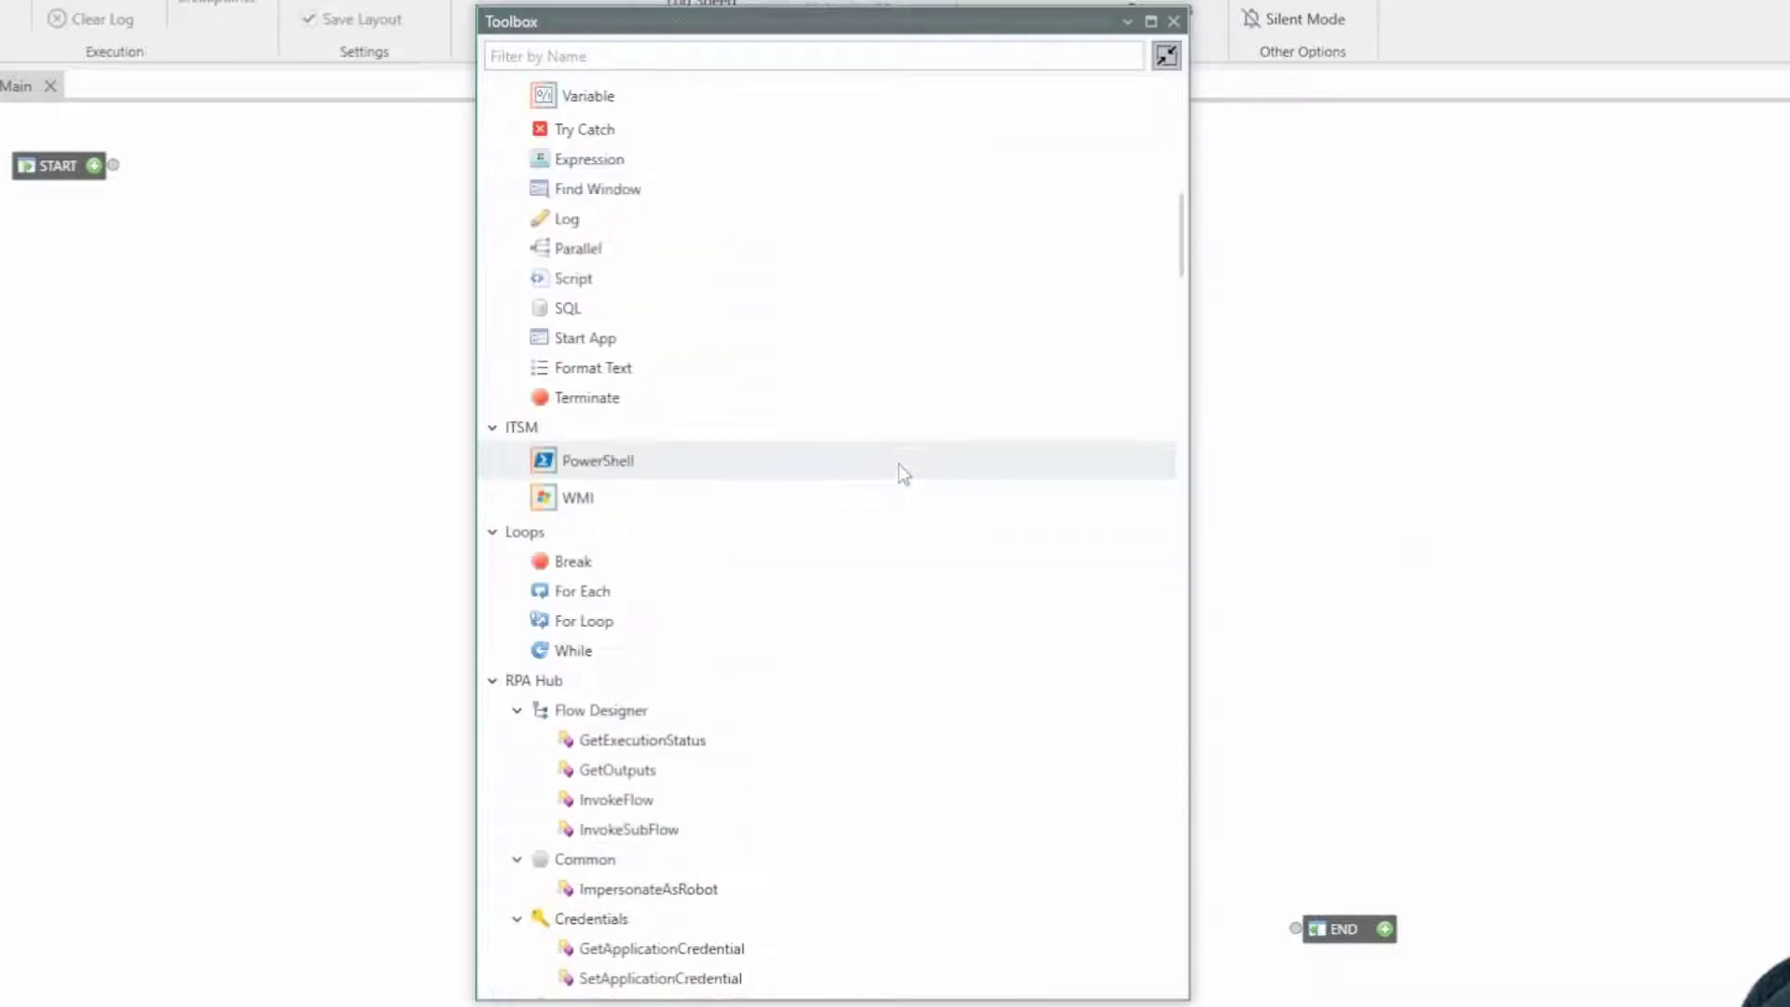
scroll(900, 472, "down", 2)
scroll(906, 434, "down", 1)
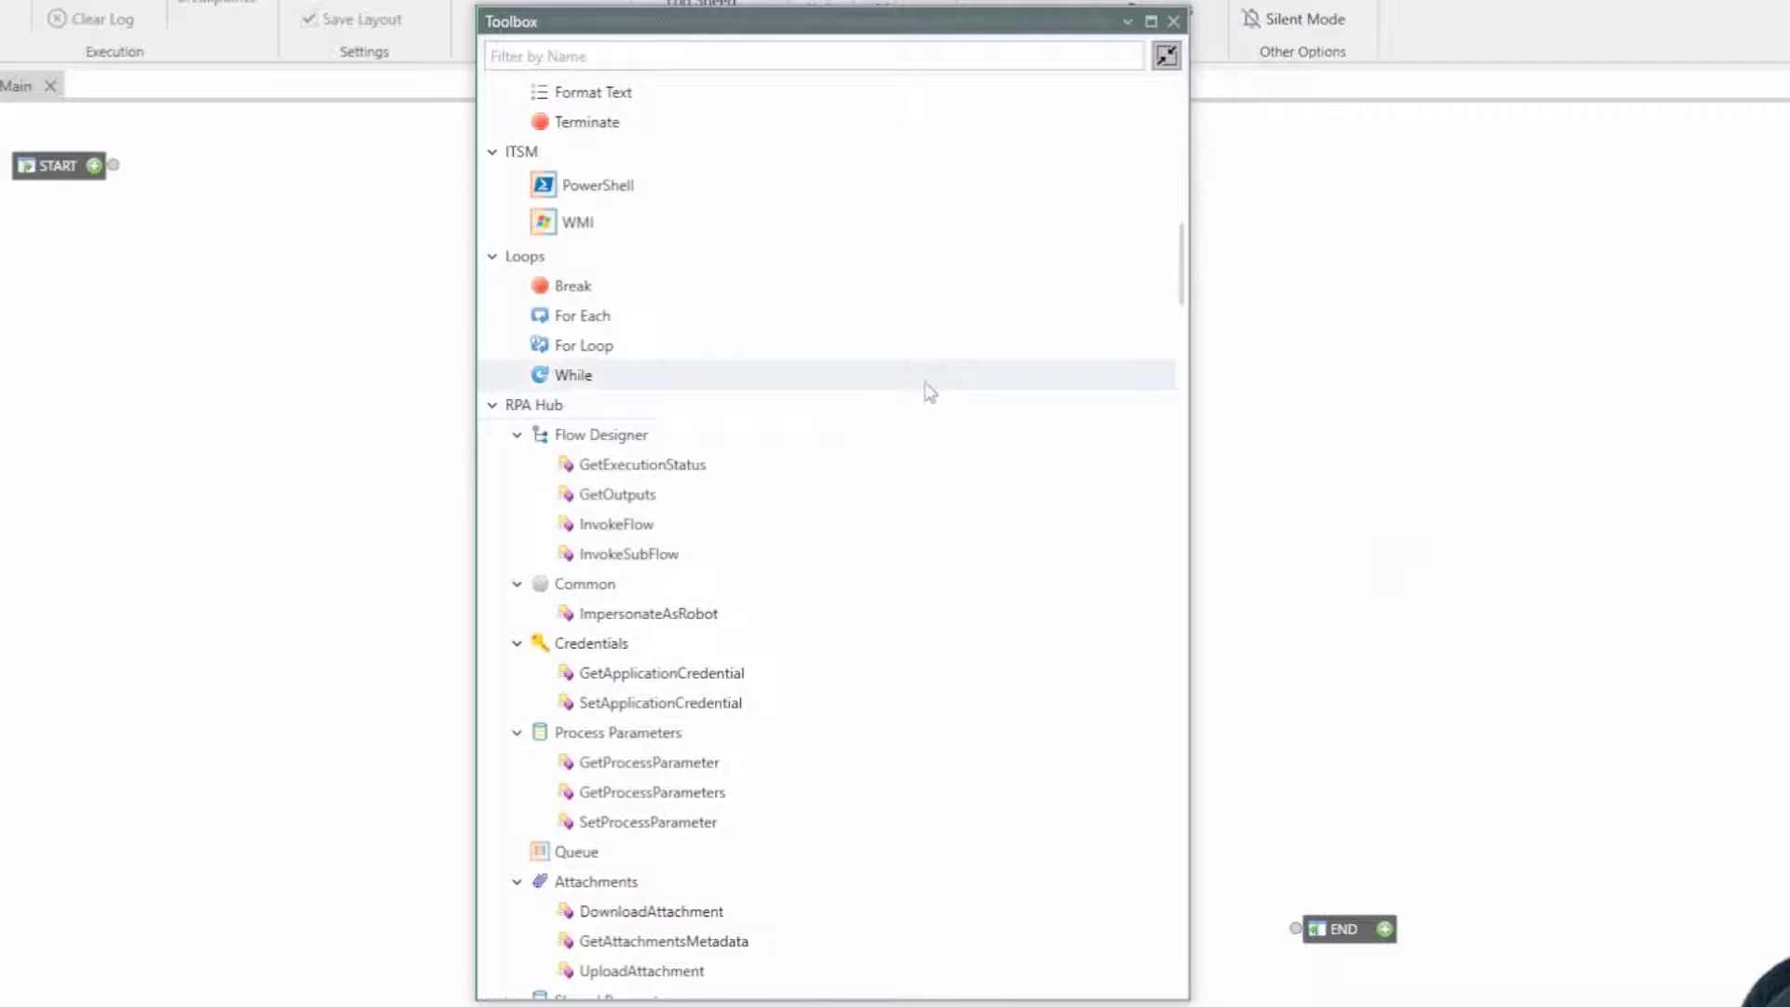
scroll(930, 384, "down", 1)
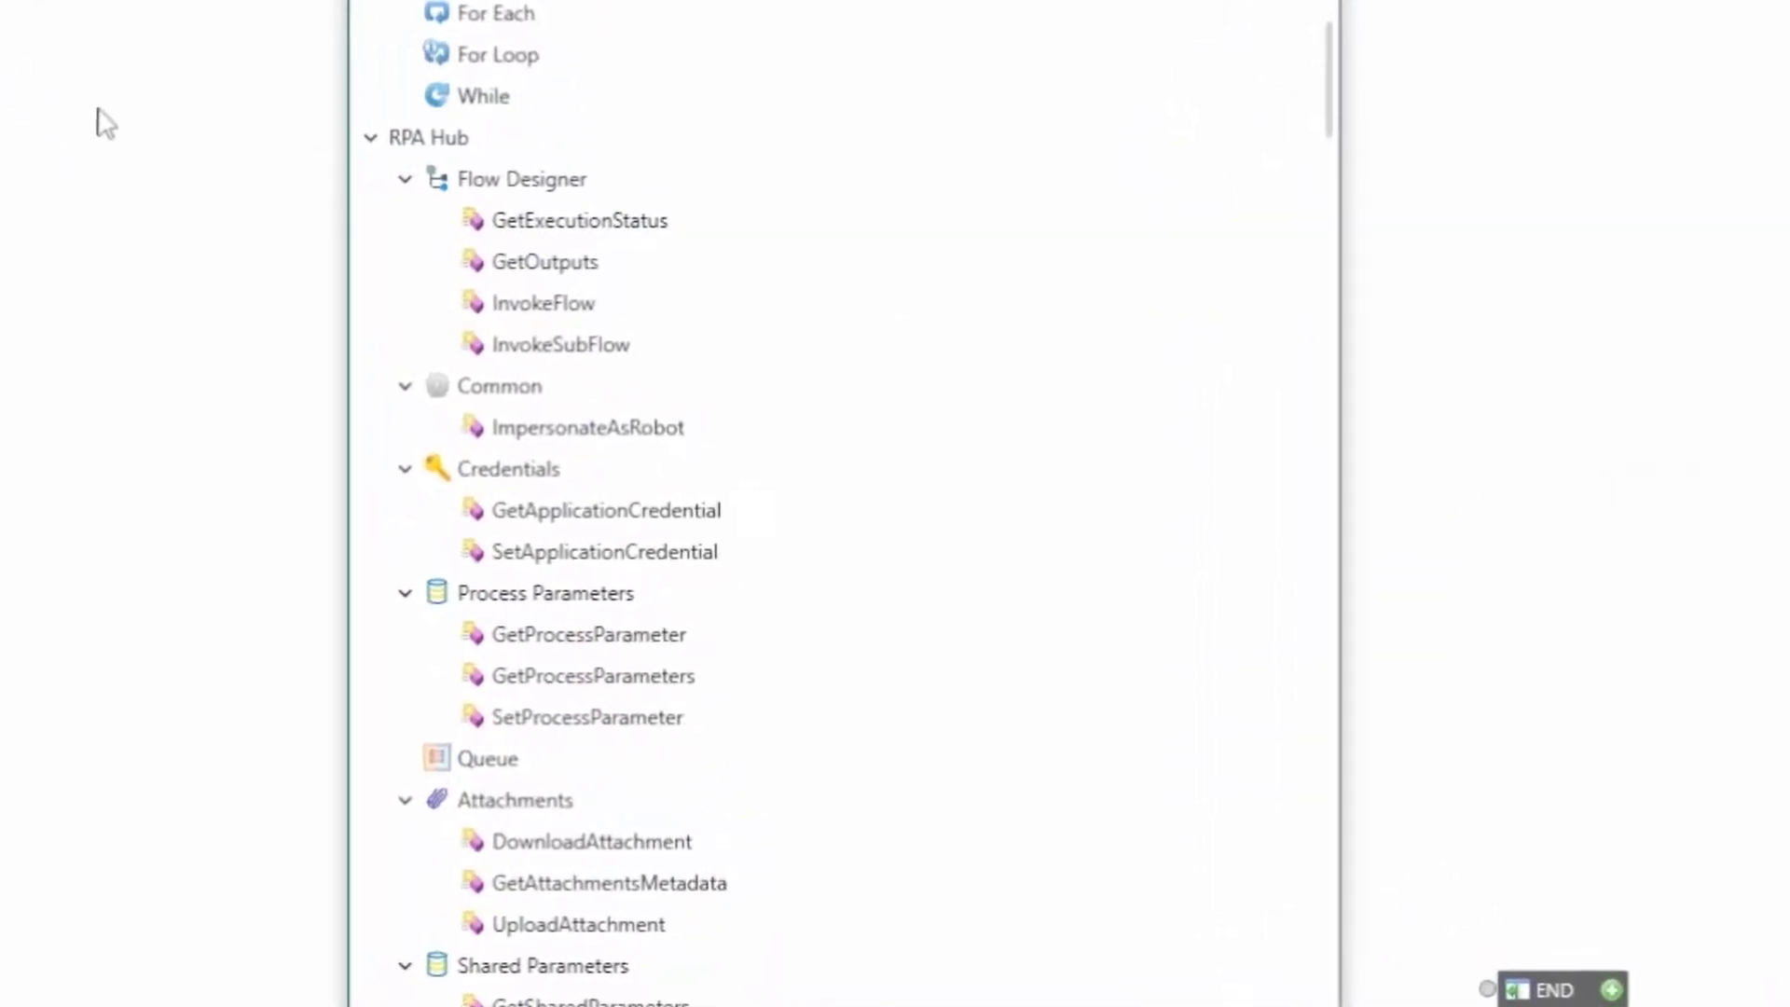
Collapse the floating Toolbox back to its category list, Actions (UI) through Wait
left_click_drag(95, 113, 891, 403)
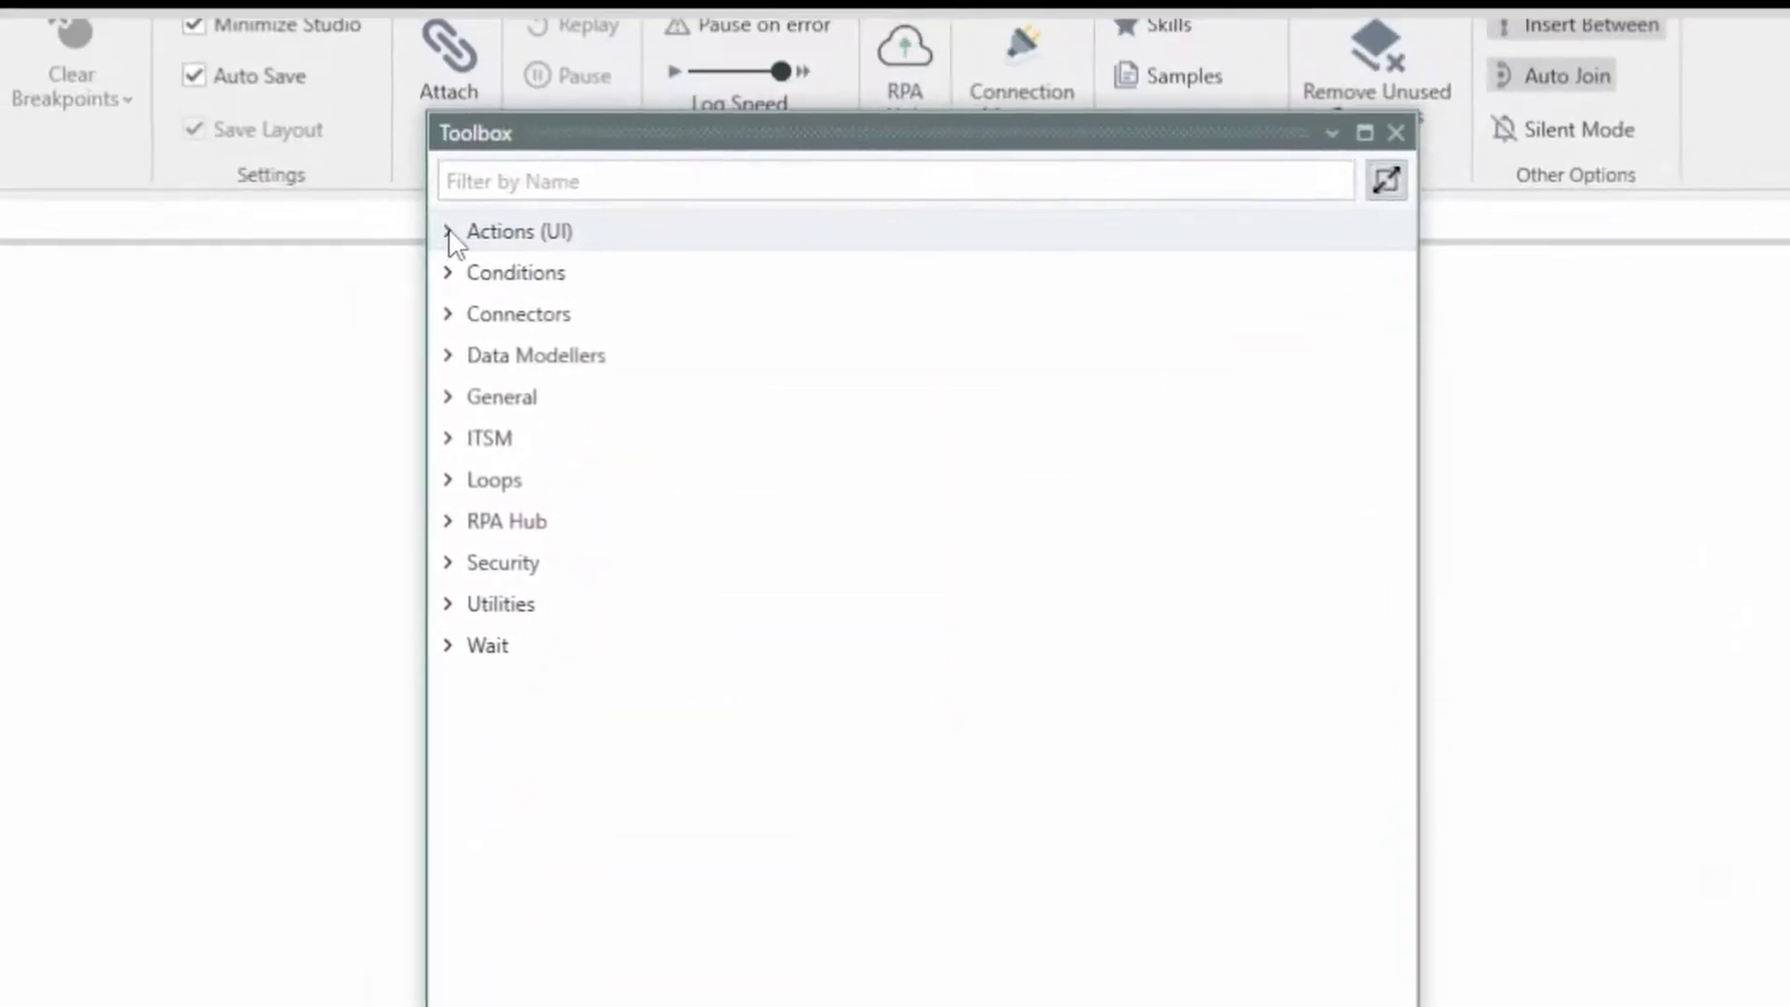
Peek into the Actions (UI), Conditions, Connectors and Data Modellers categories one at a time
left_click(449, 232)
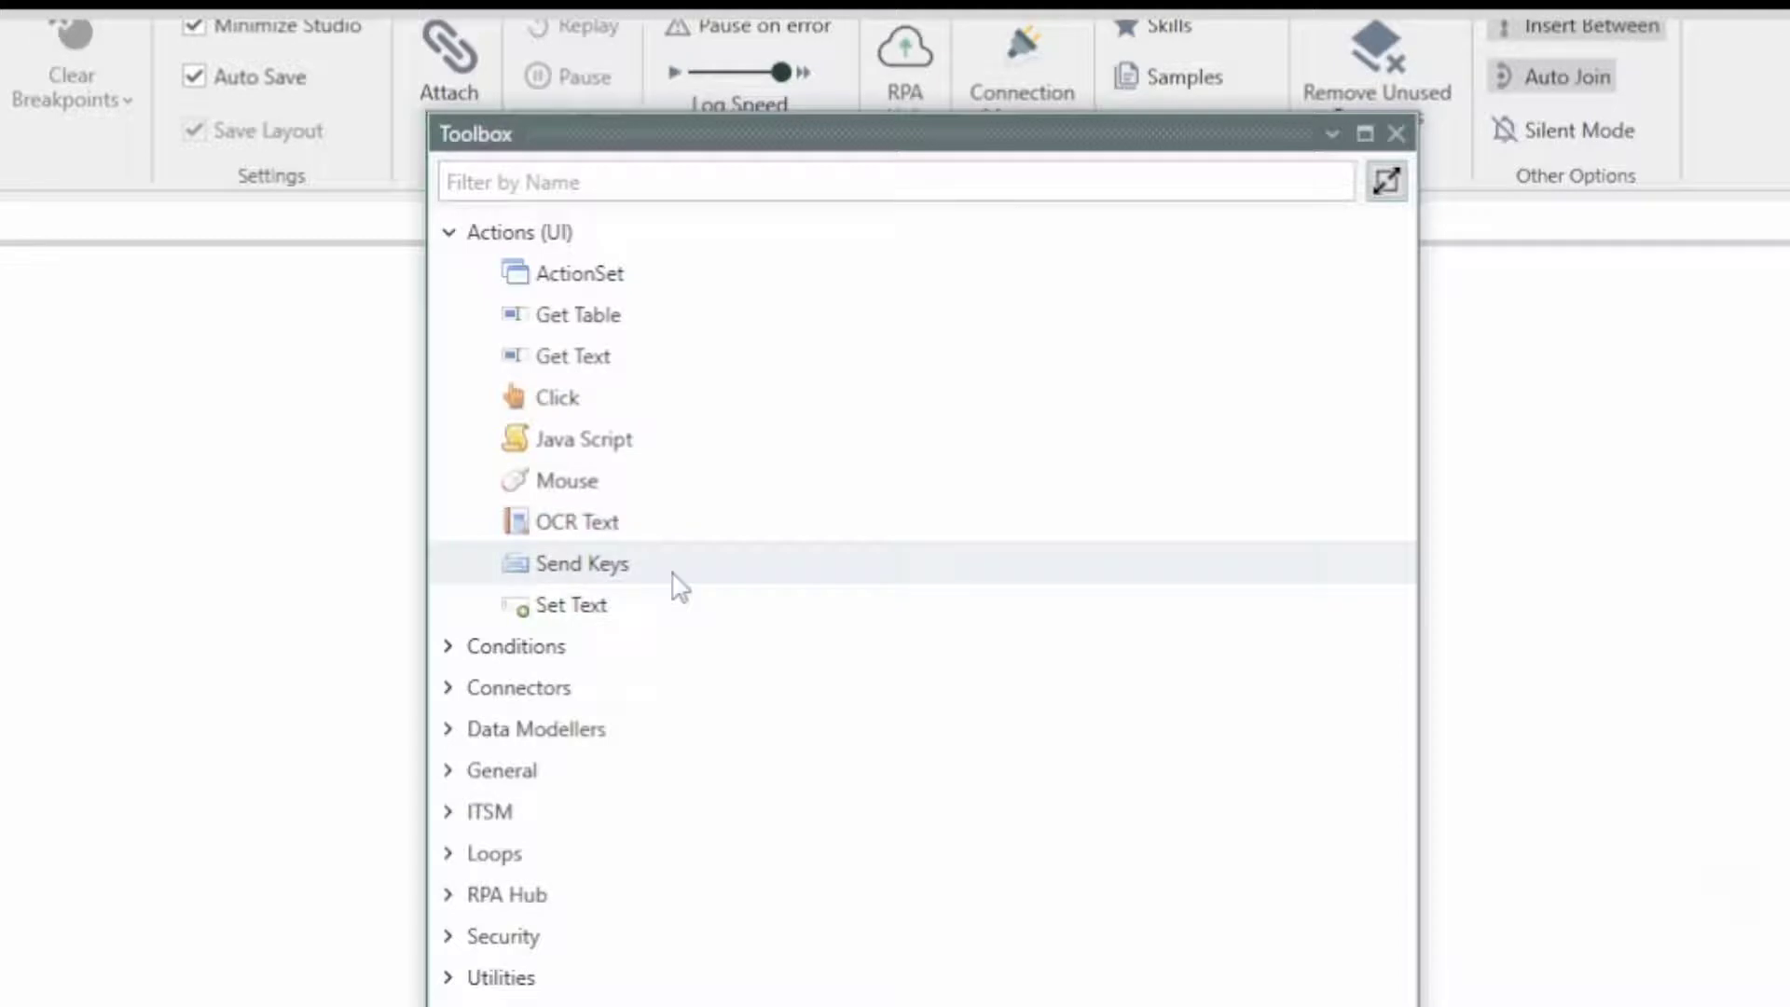
left_click(448, 232)
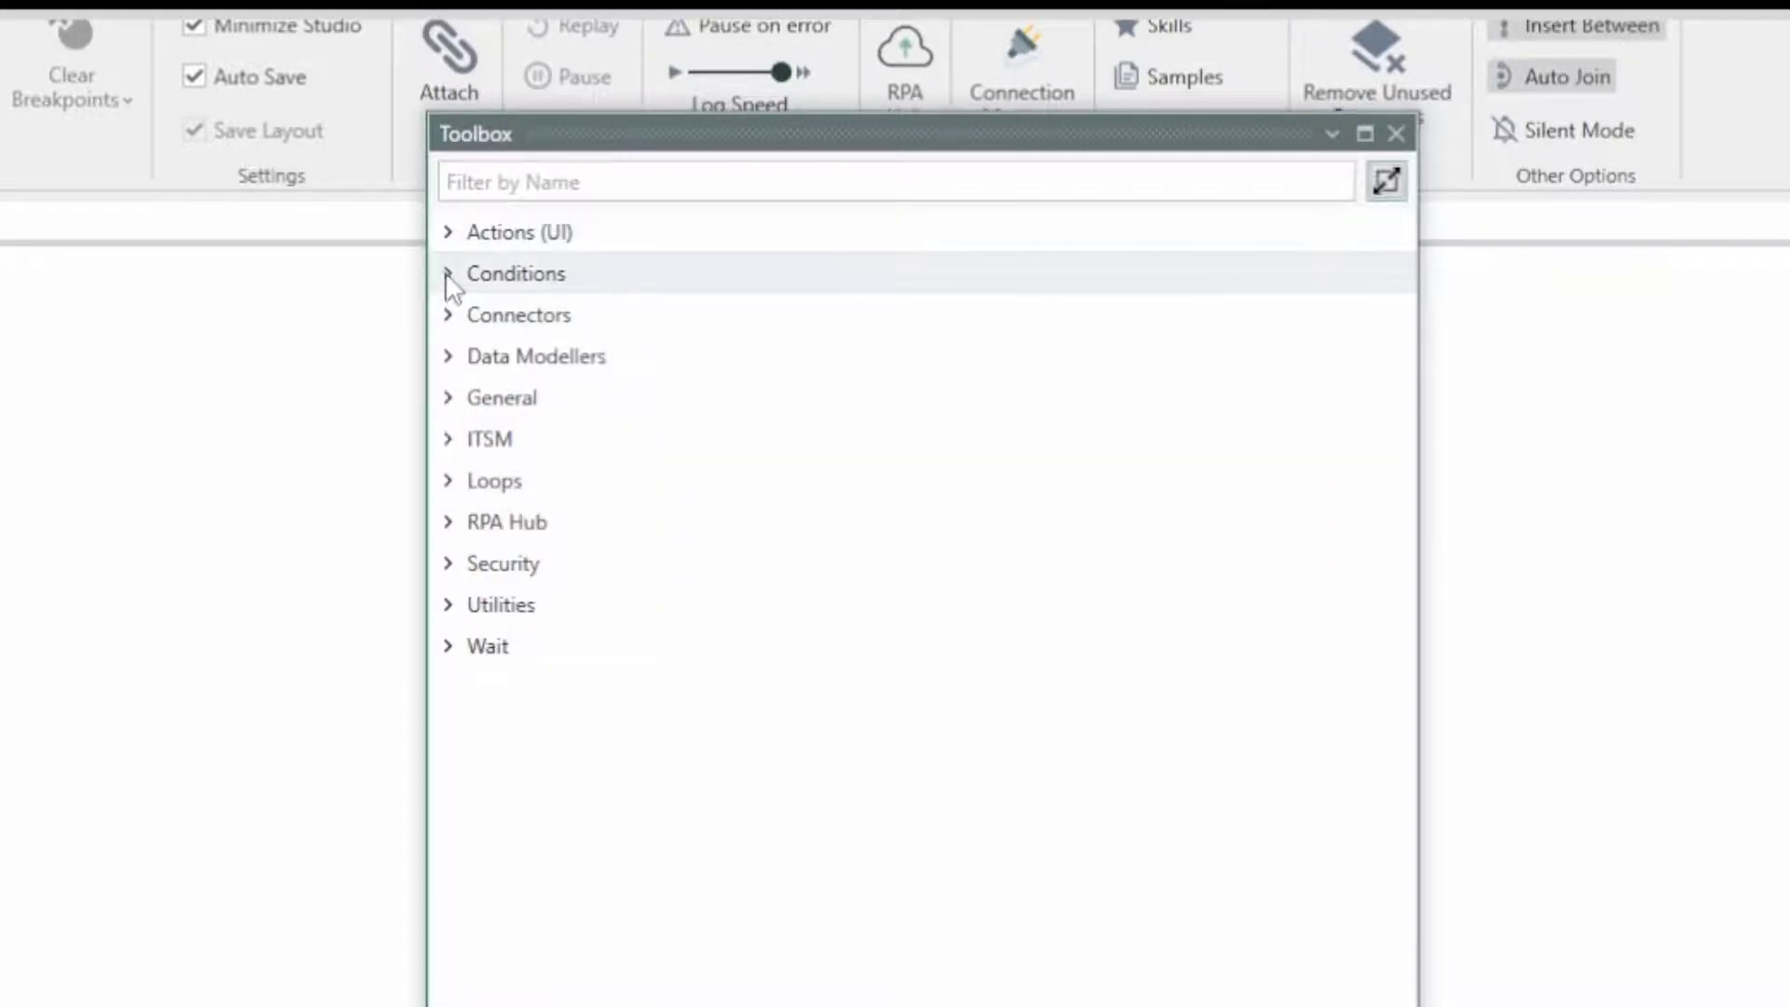
left_click(447, 276)
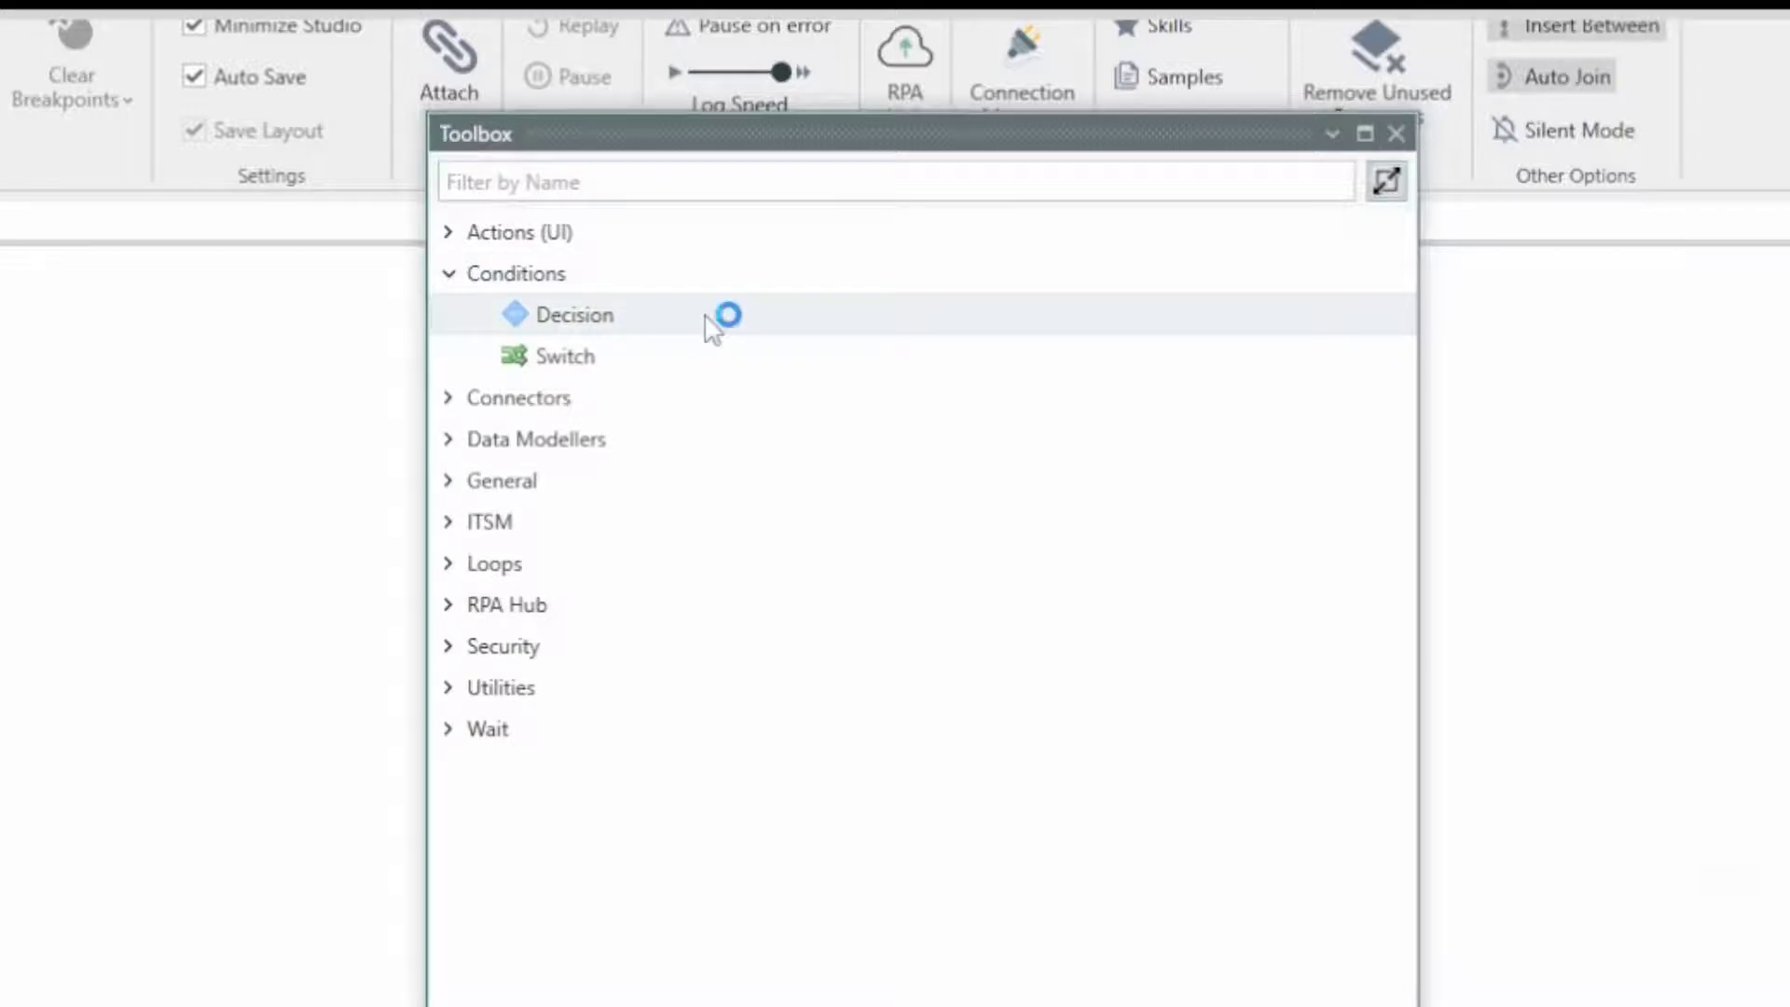
left_click(448, 278)
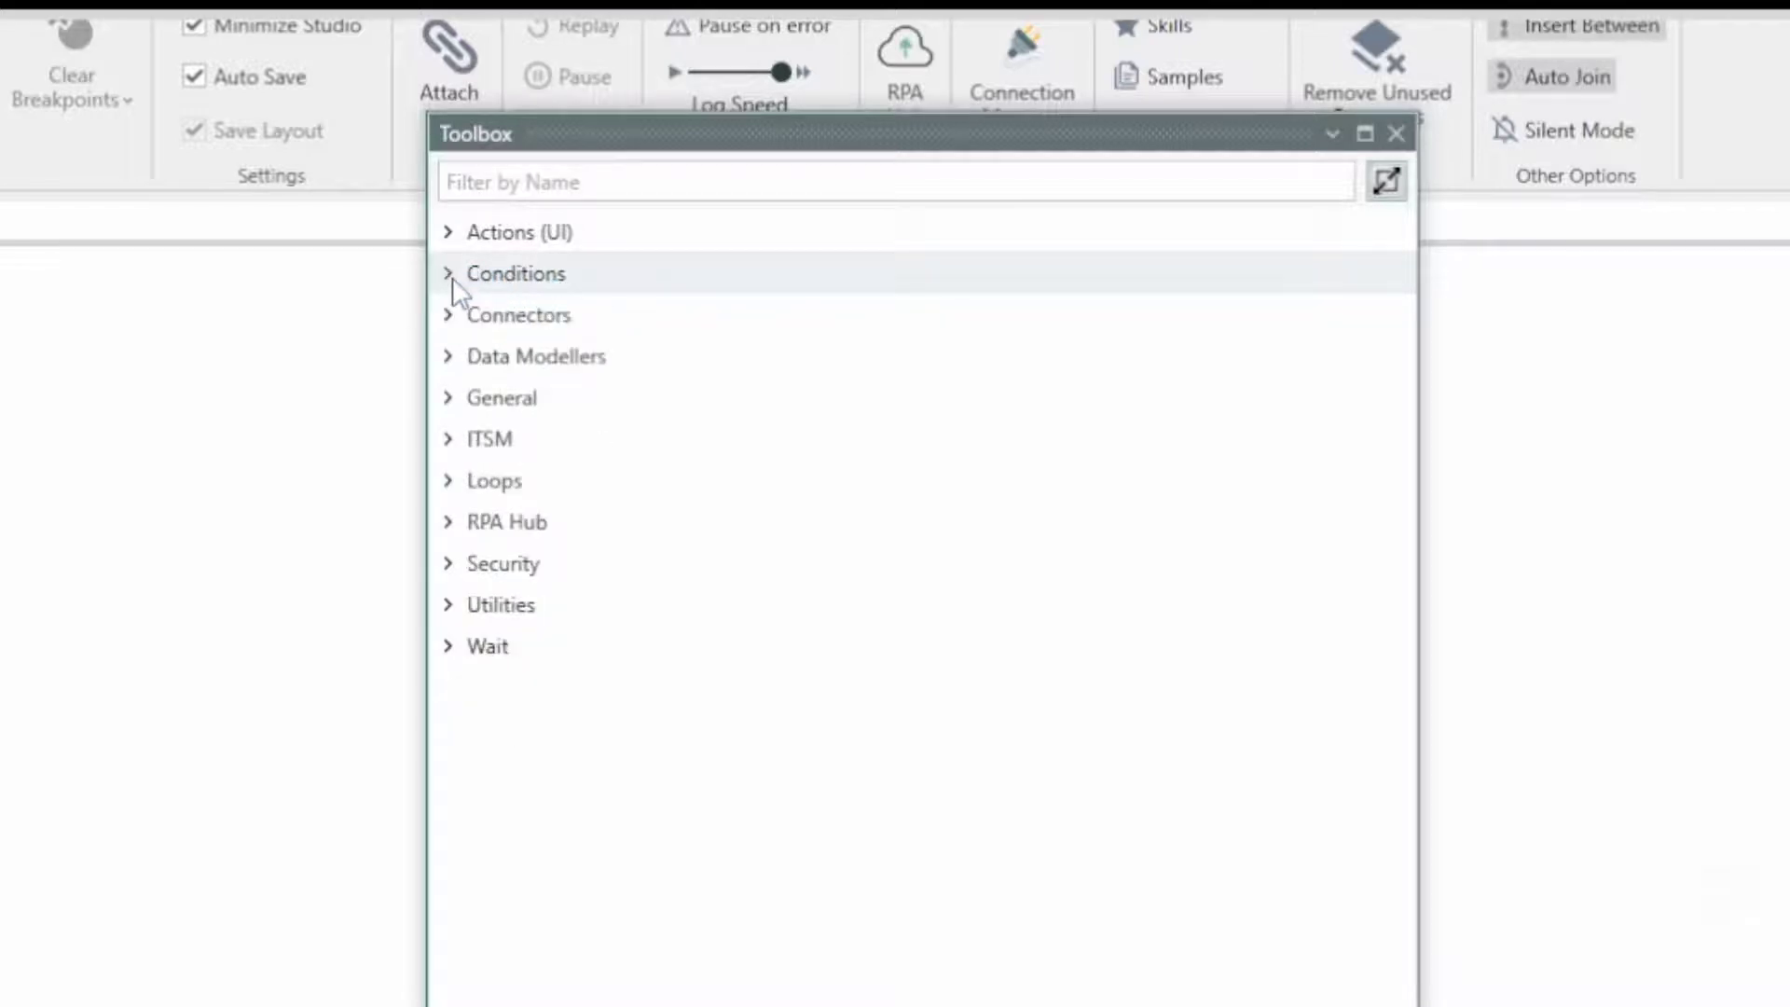
left_click(449, 318)
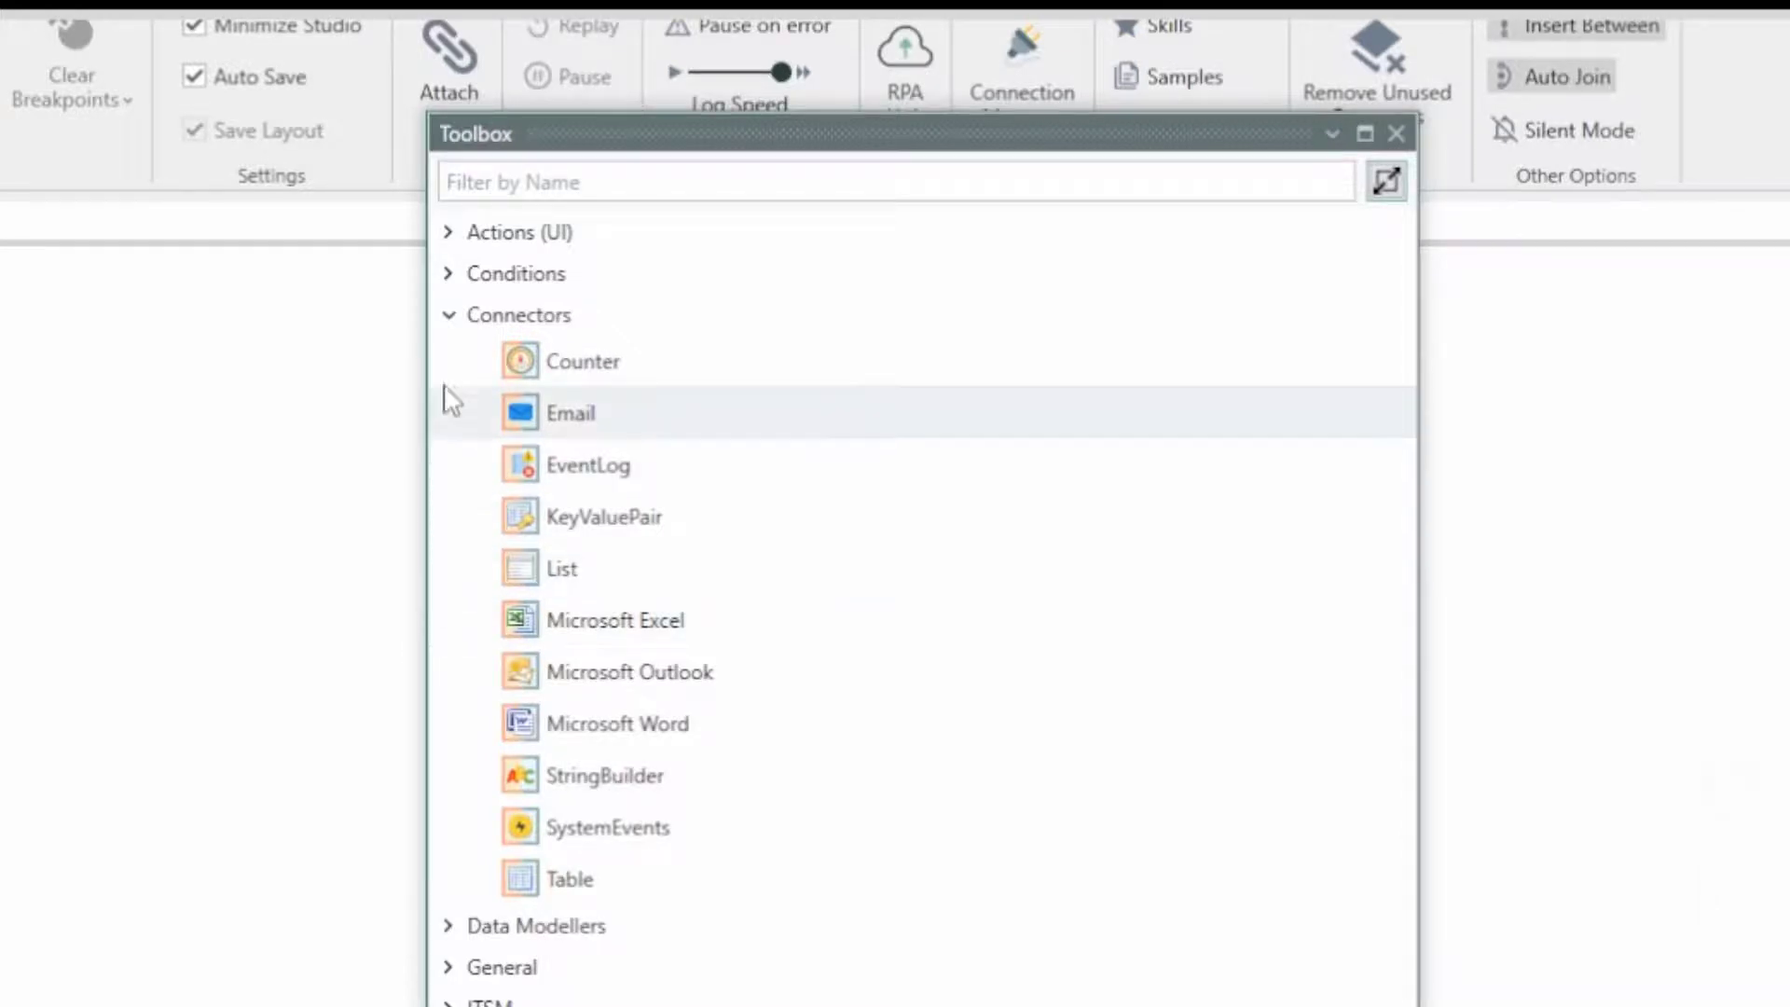
left_click(447, 317)
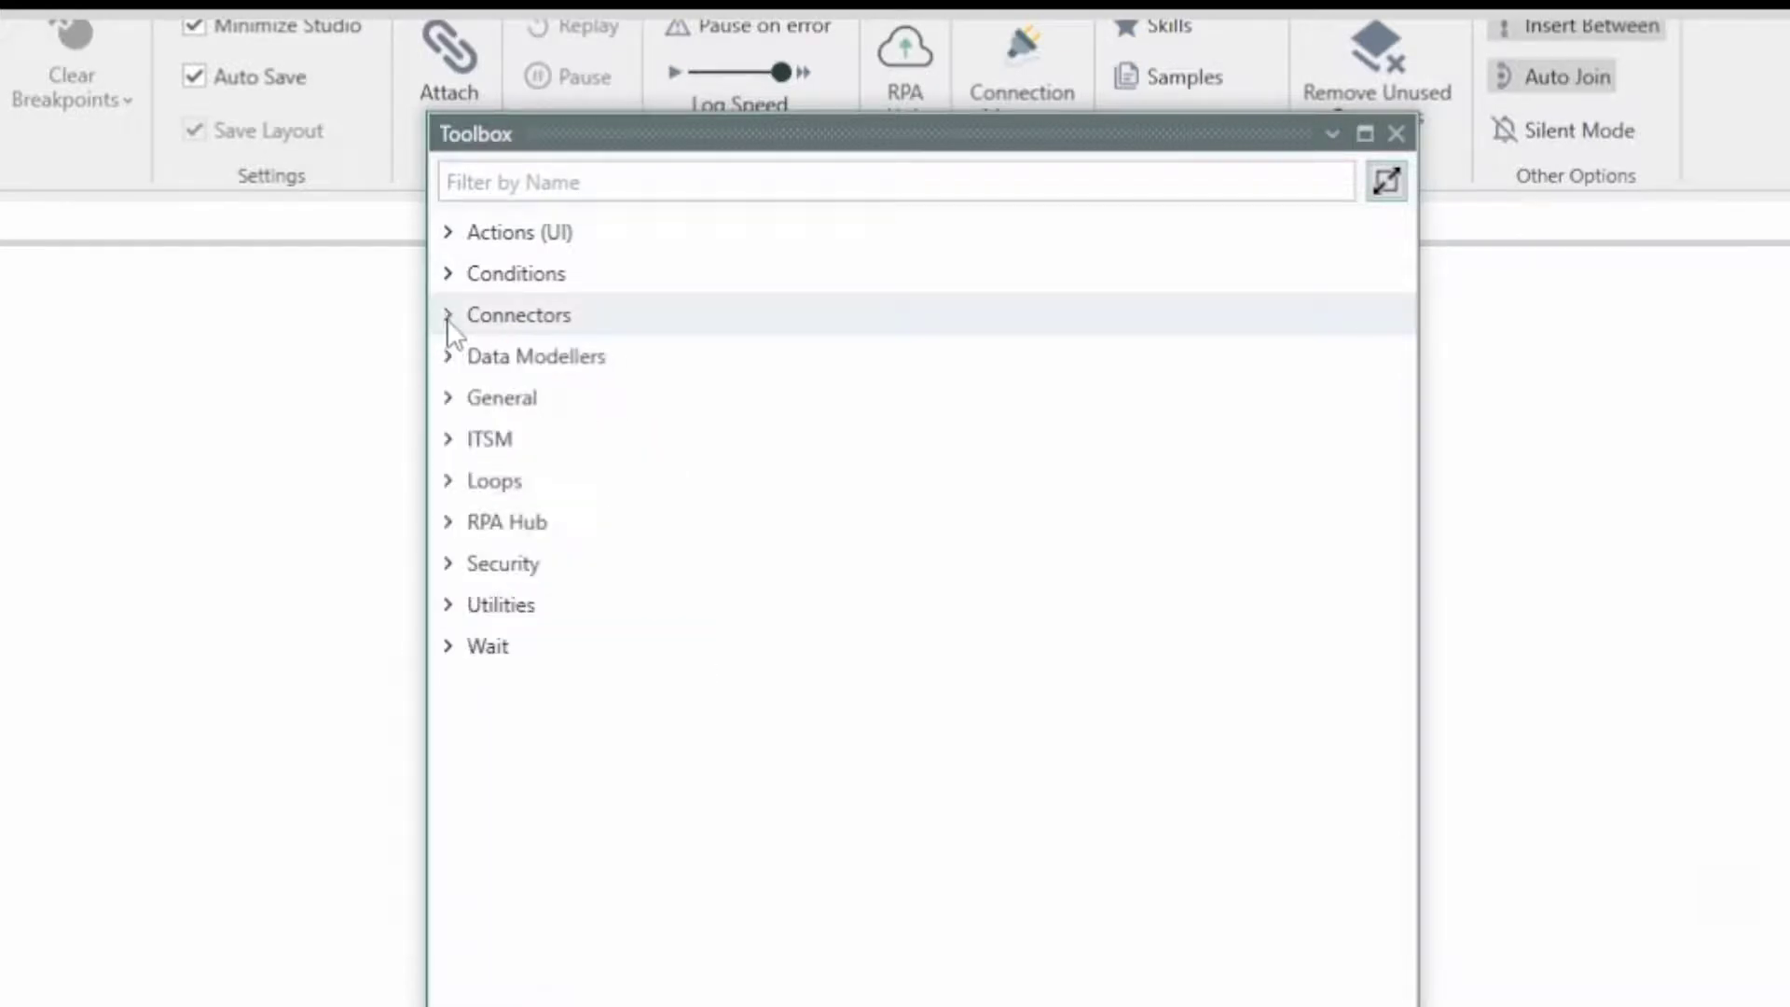
left_click(447, 358)
left_click(448, 364)
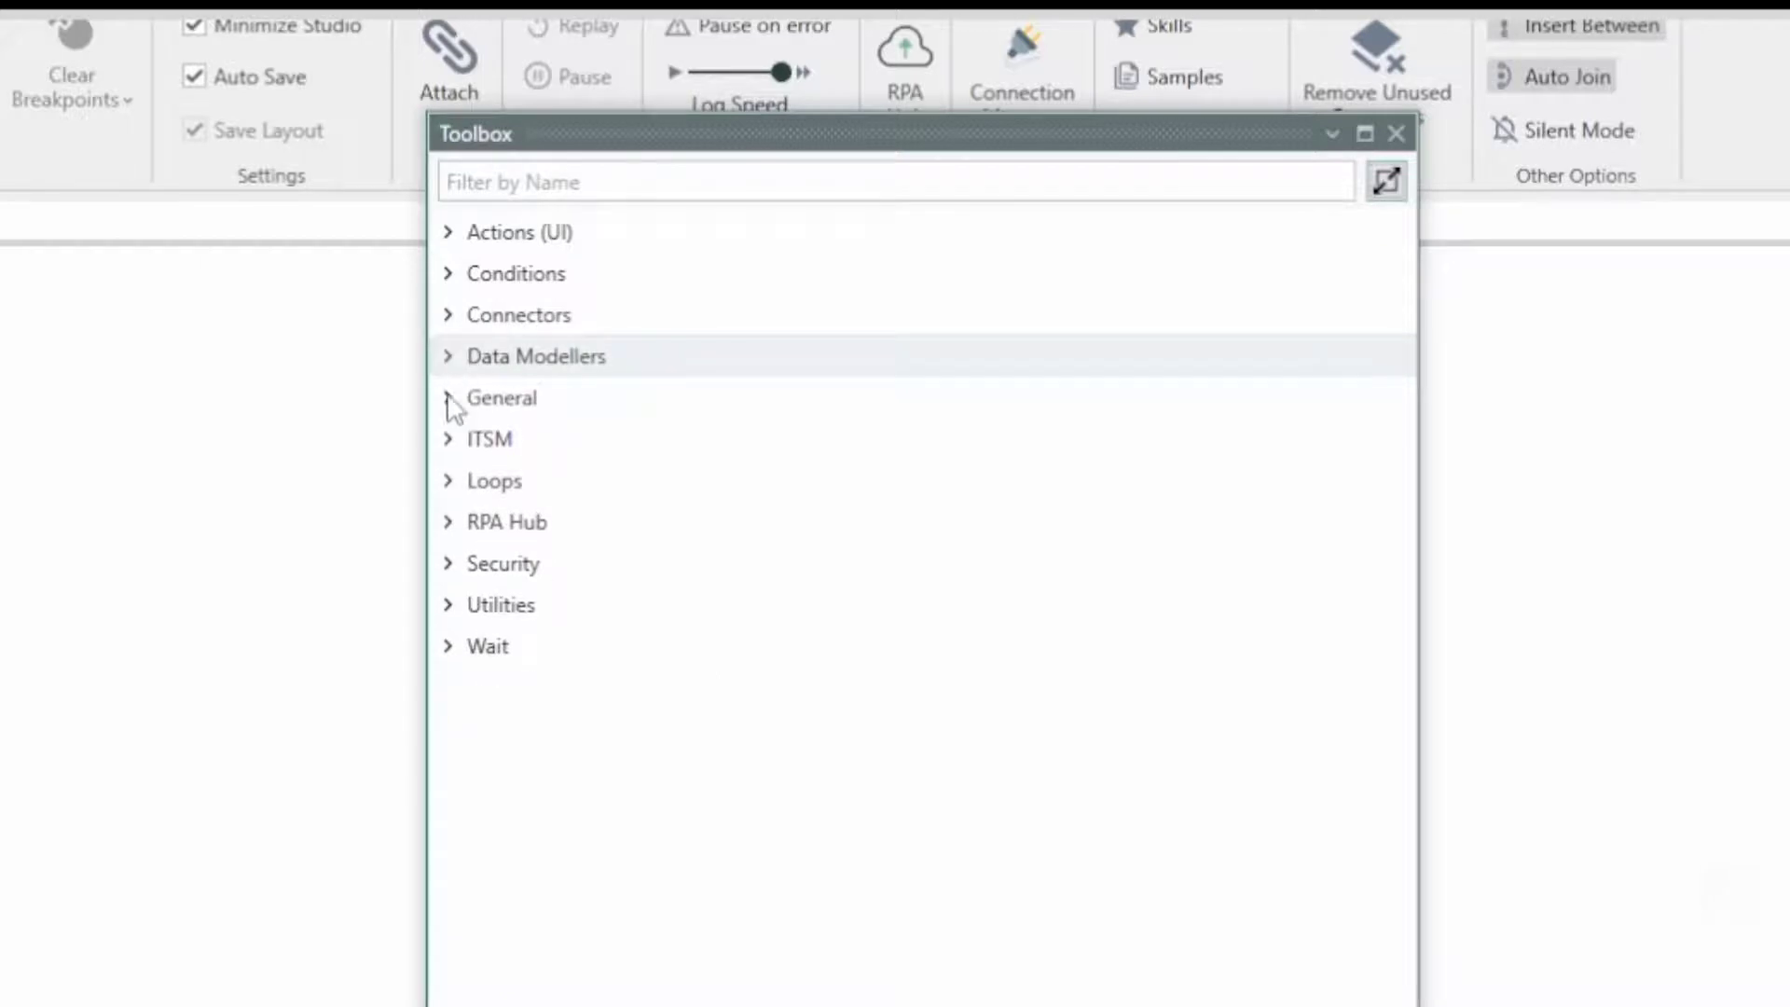
Expand General to list MessageBox, Variable, Try Catch, Script, SQL and Terminate
left_click(449, 399)
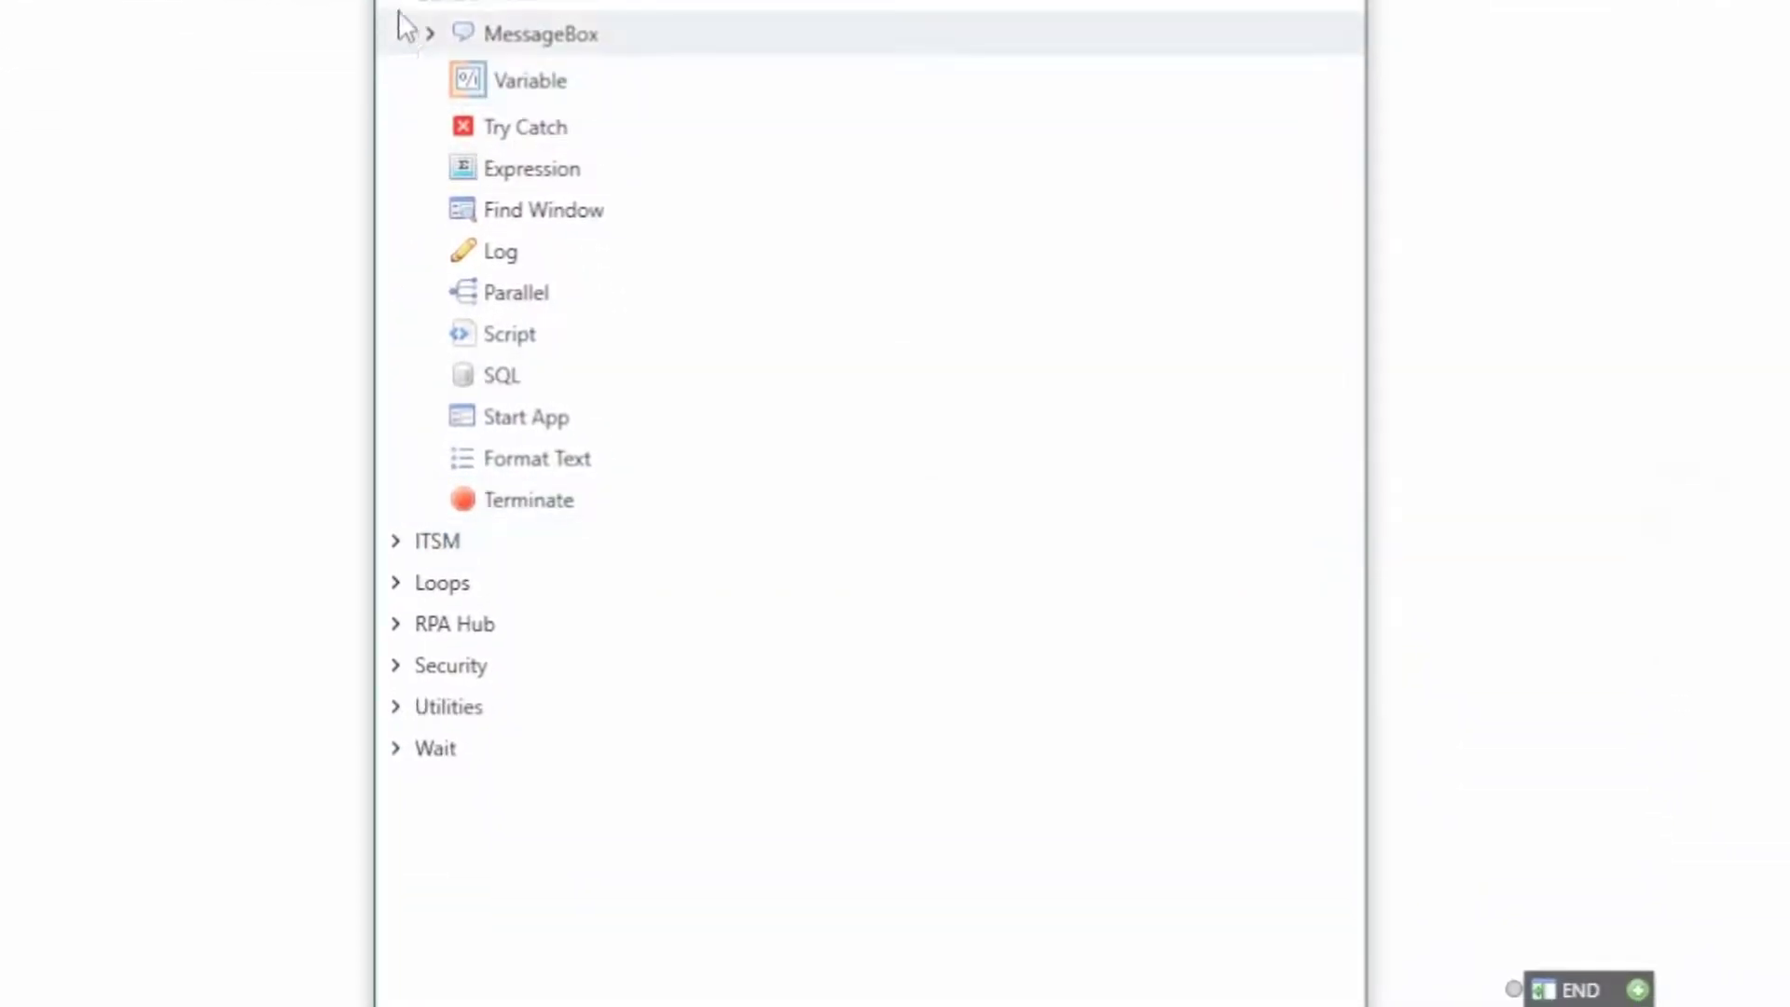
Peek into the ITSM (PowerShell, WMI) and Loops categories, then collapse them
left_click(394, 37)
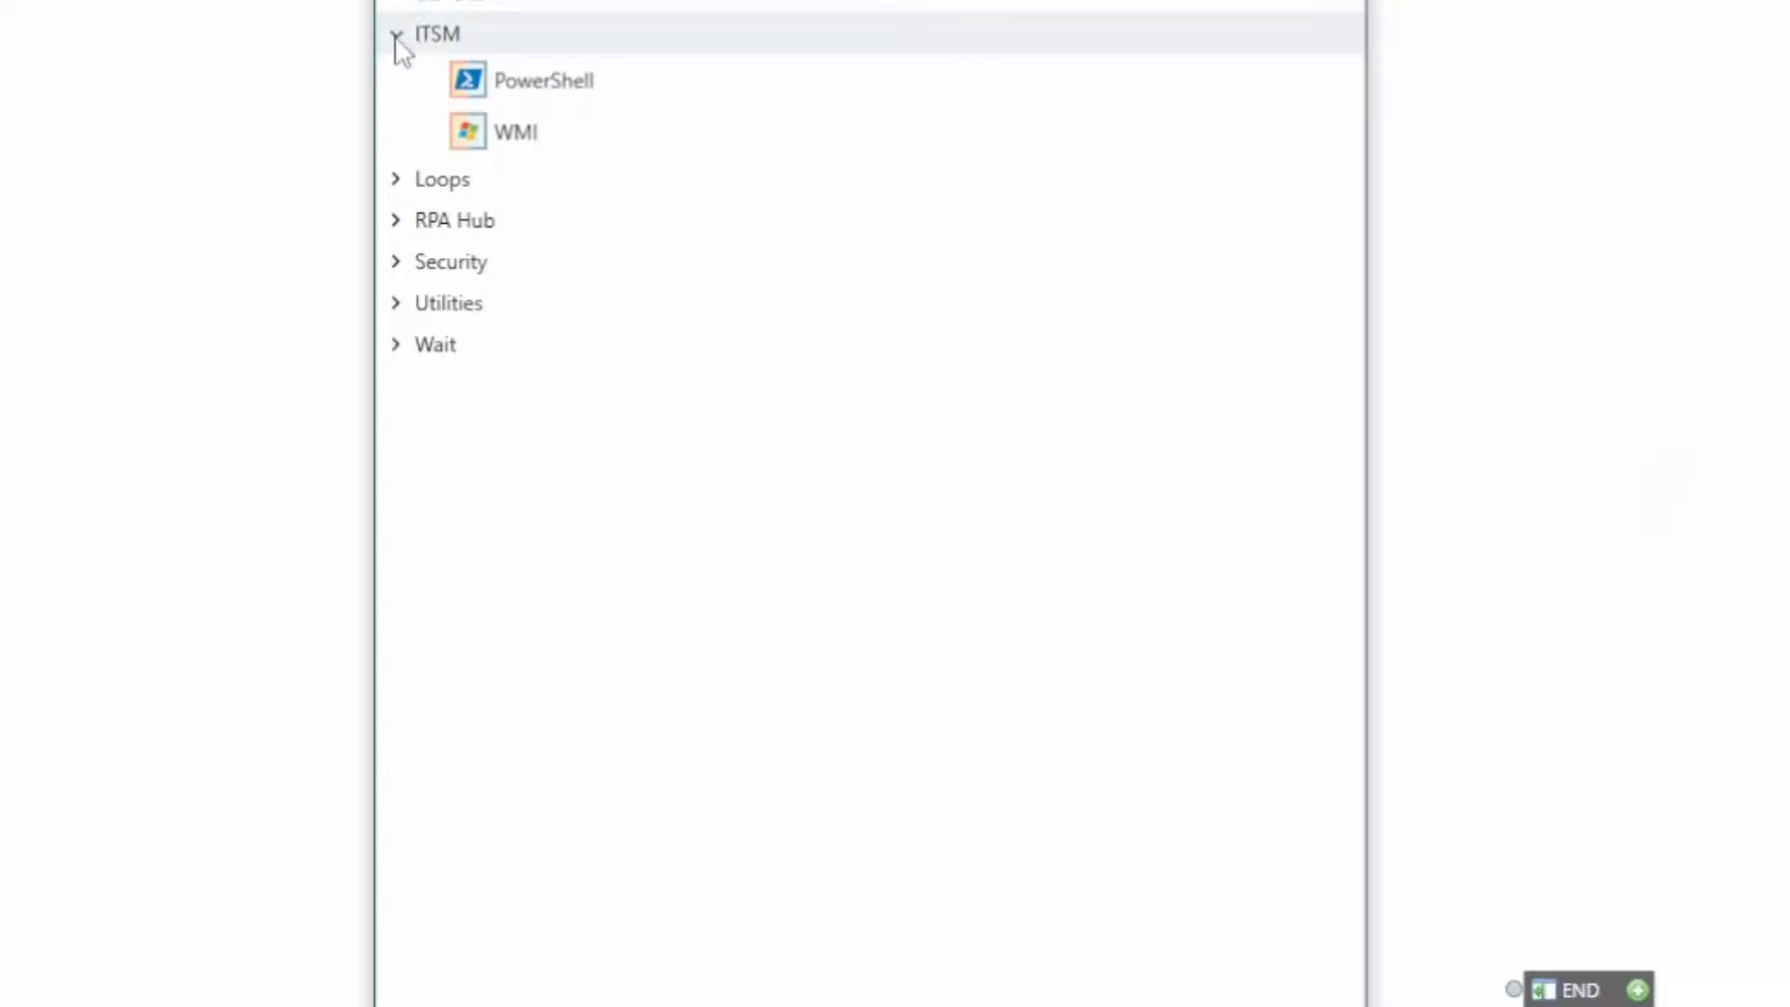
left_click(395, 42)
left_click(396, 77)
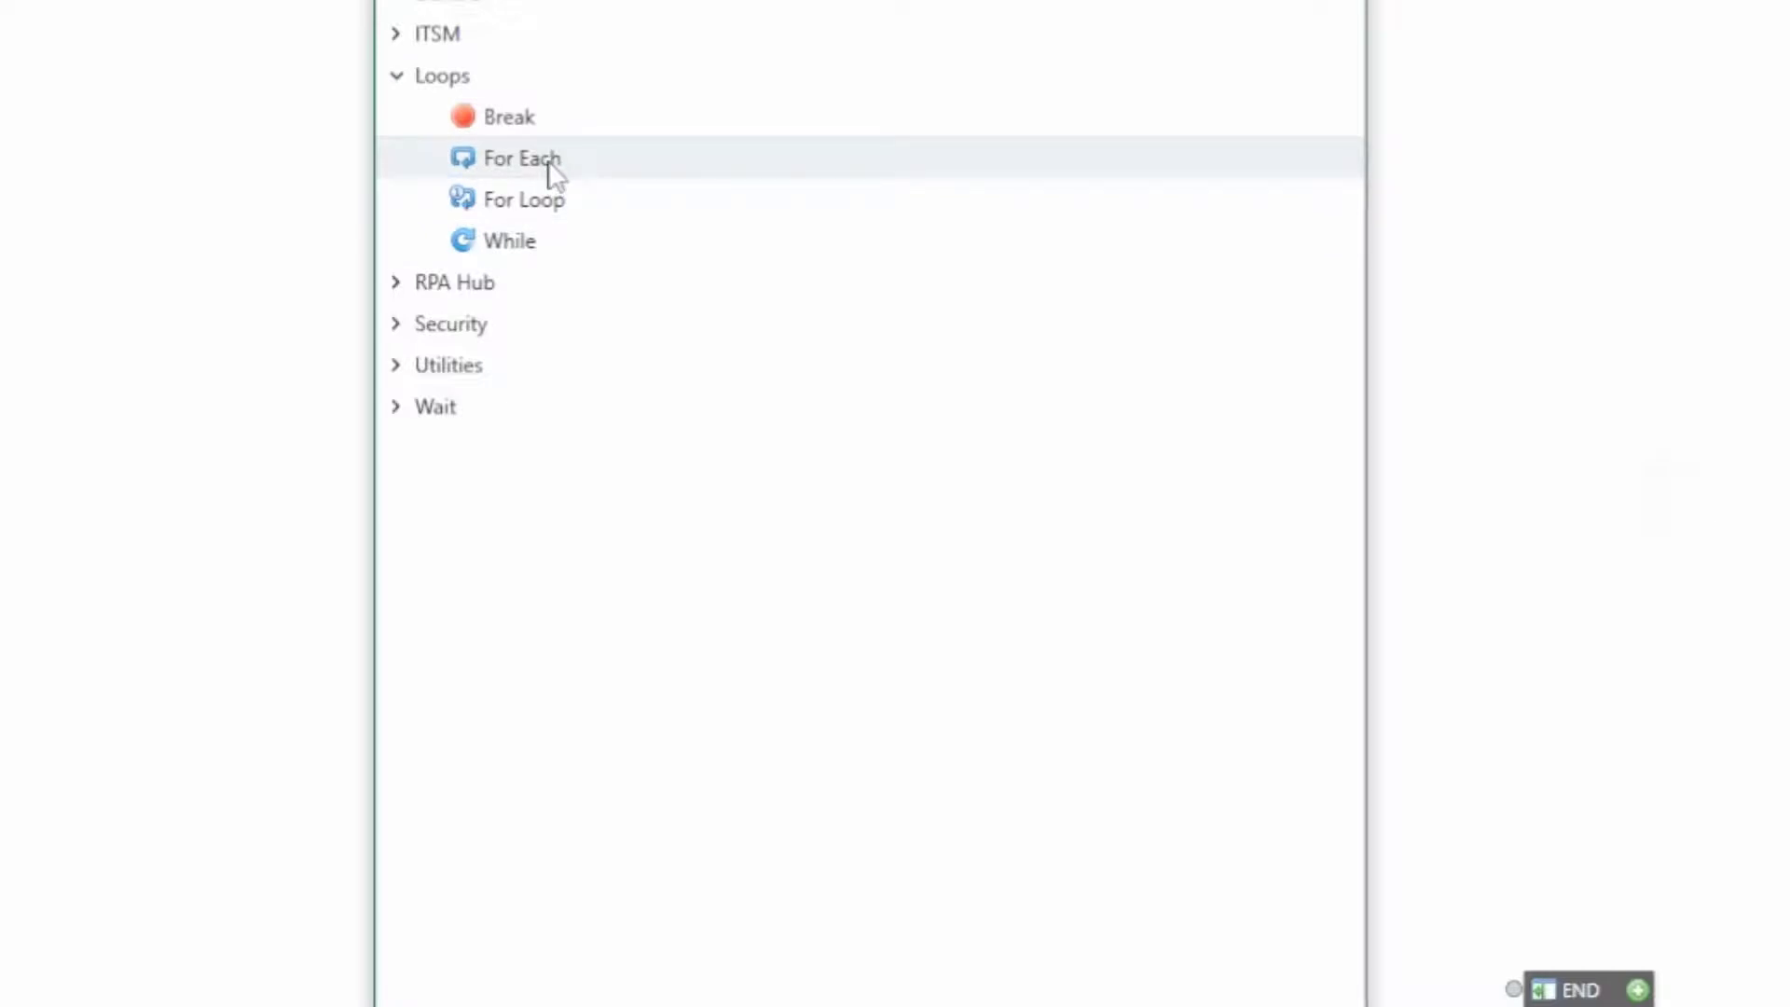
left_click(395, 78)
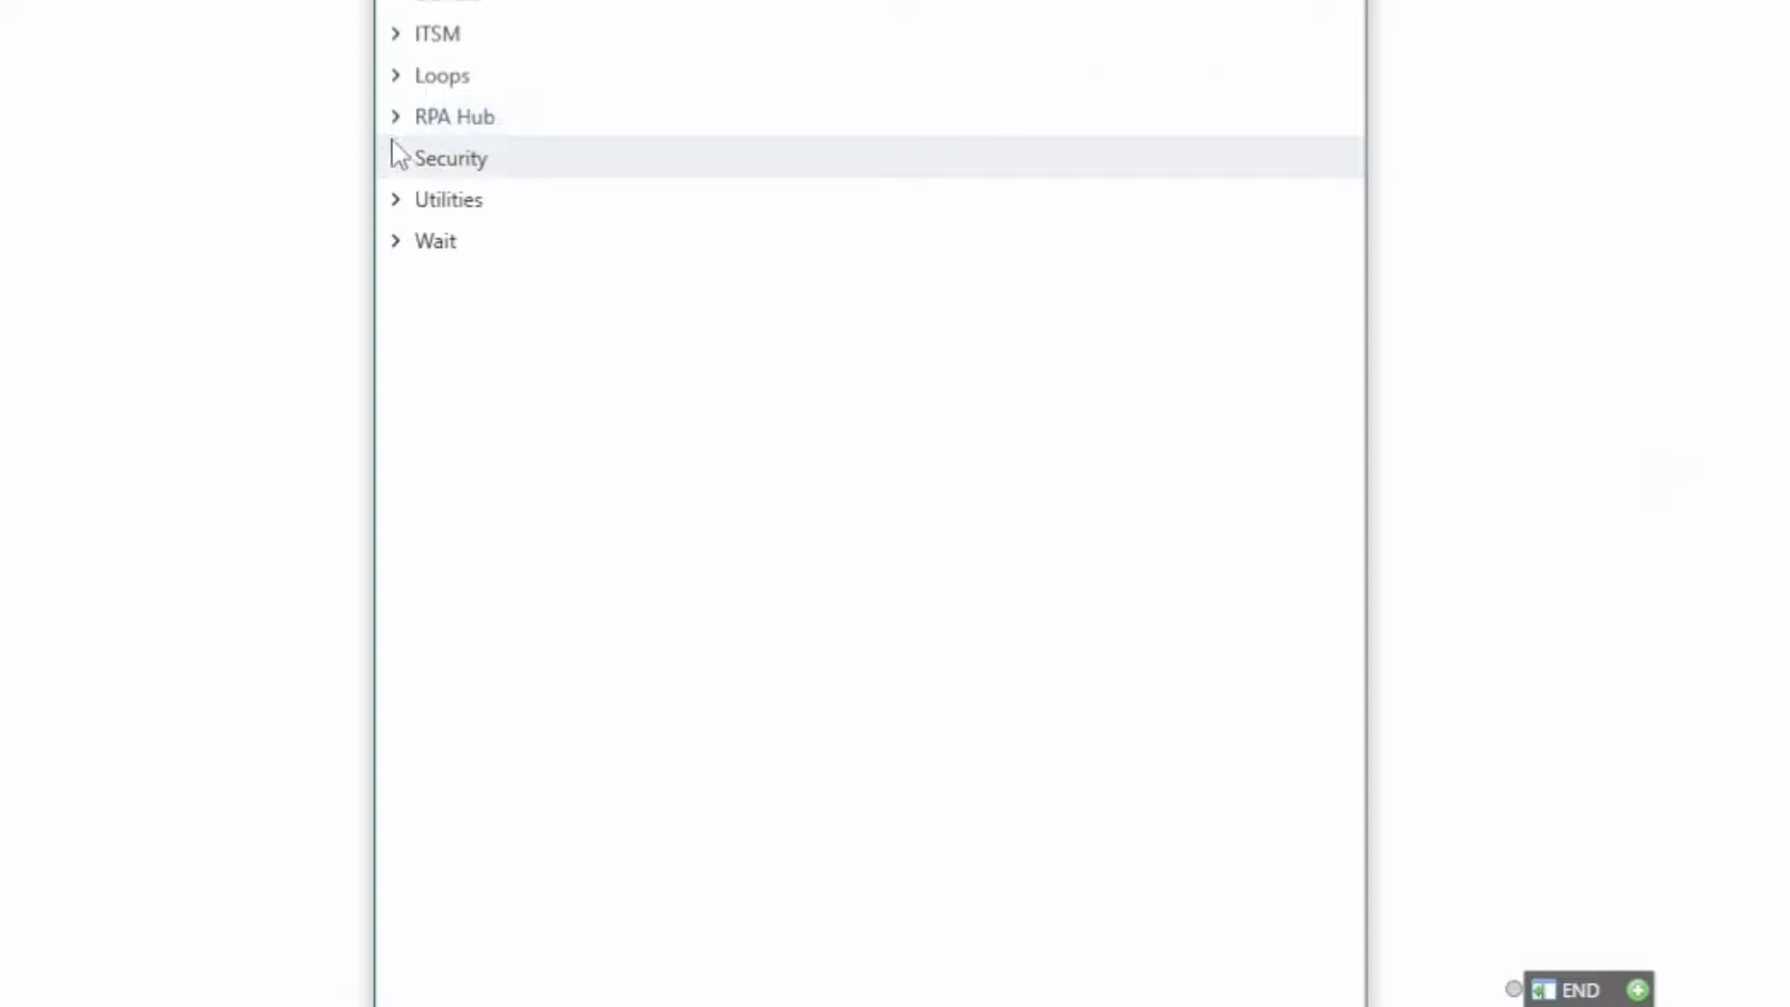
Browse RPA Hub's Common, Process Parameters and Attachments activities, then collapse it
left_click(397, 119)
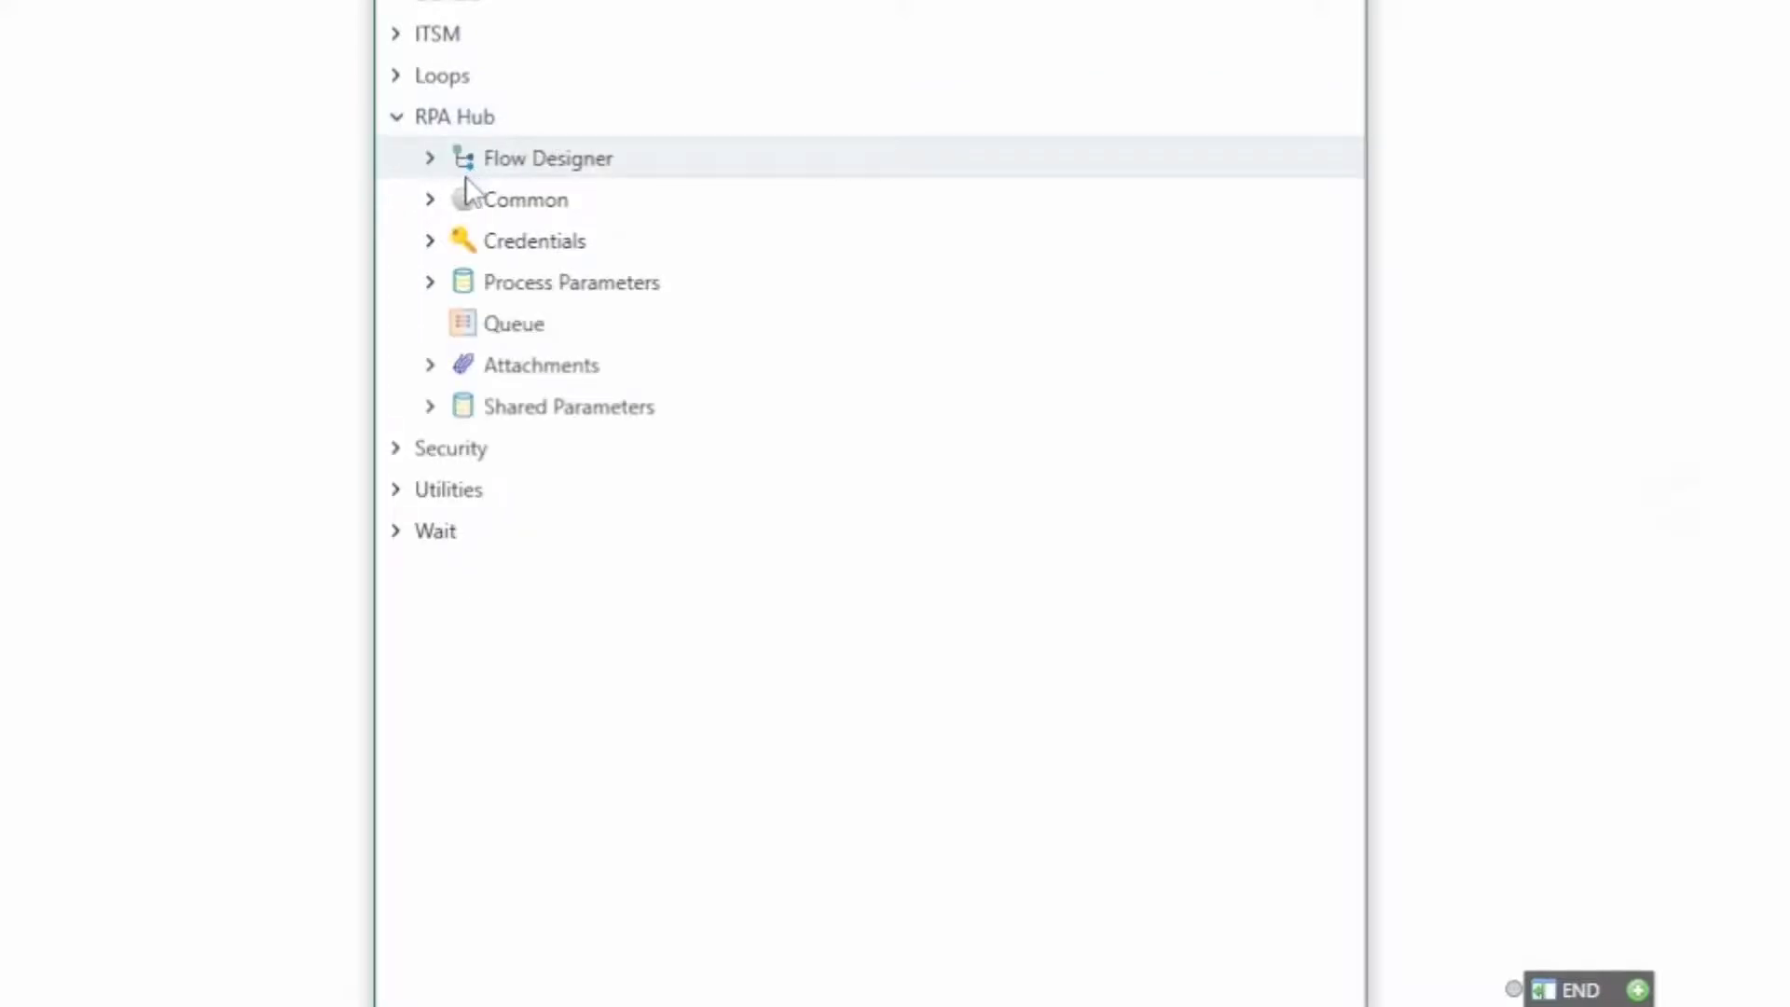
left_click(432, 200)
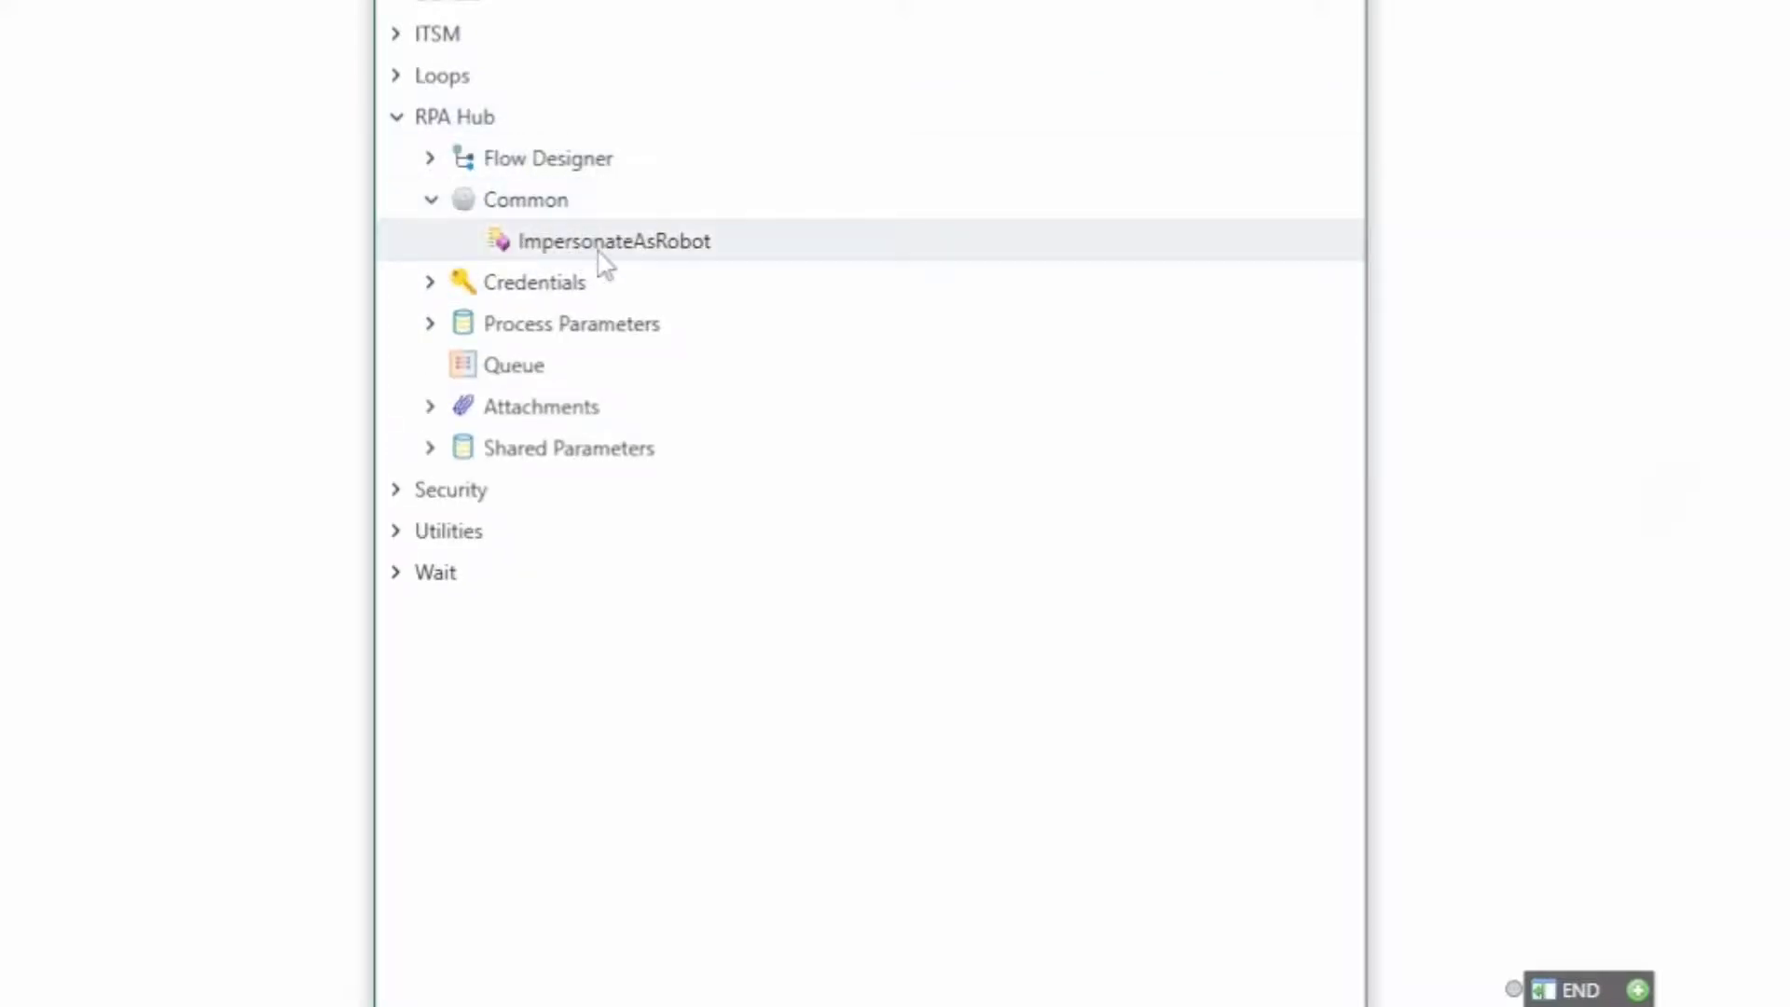
left_click(431, 325)
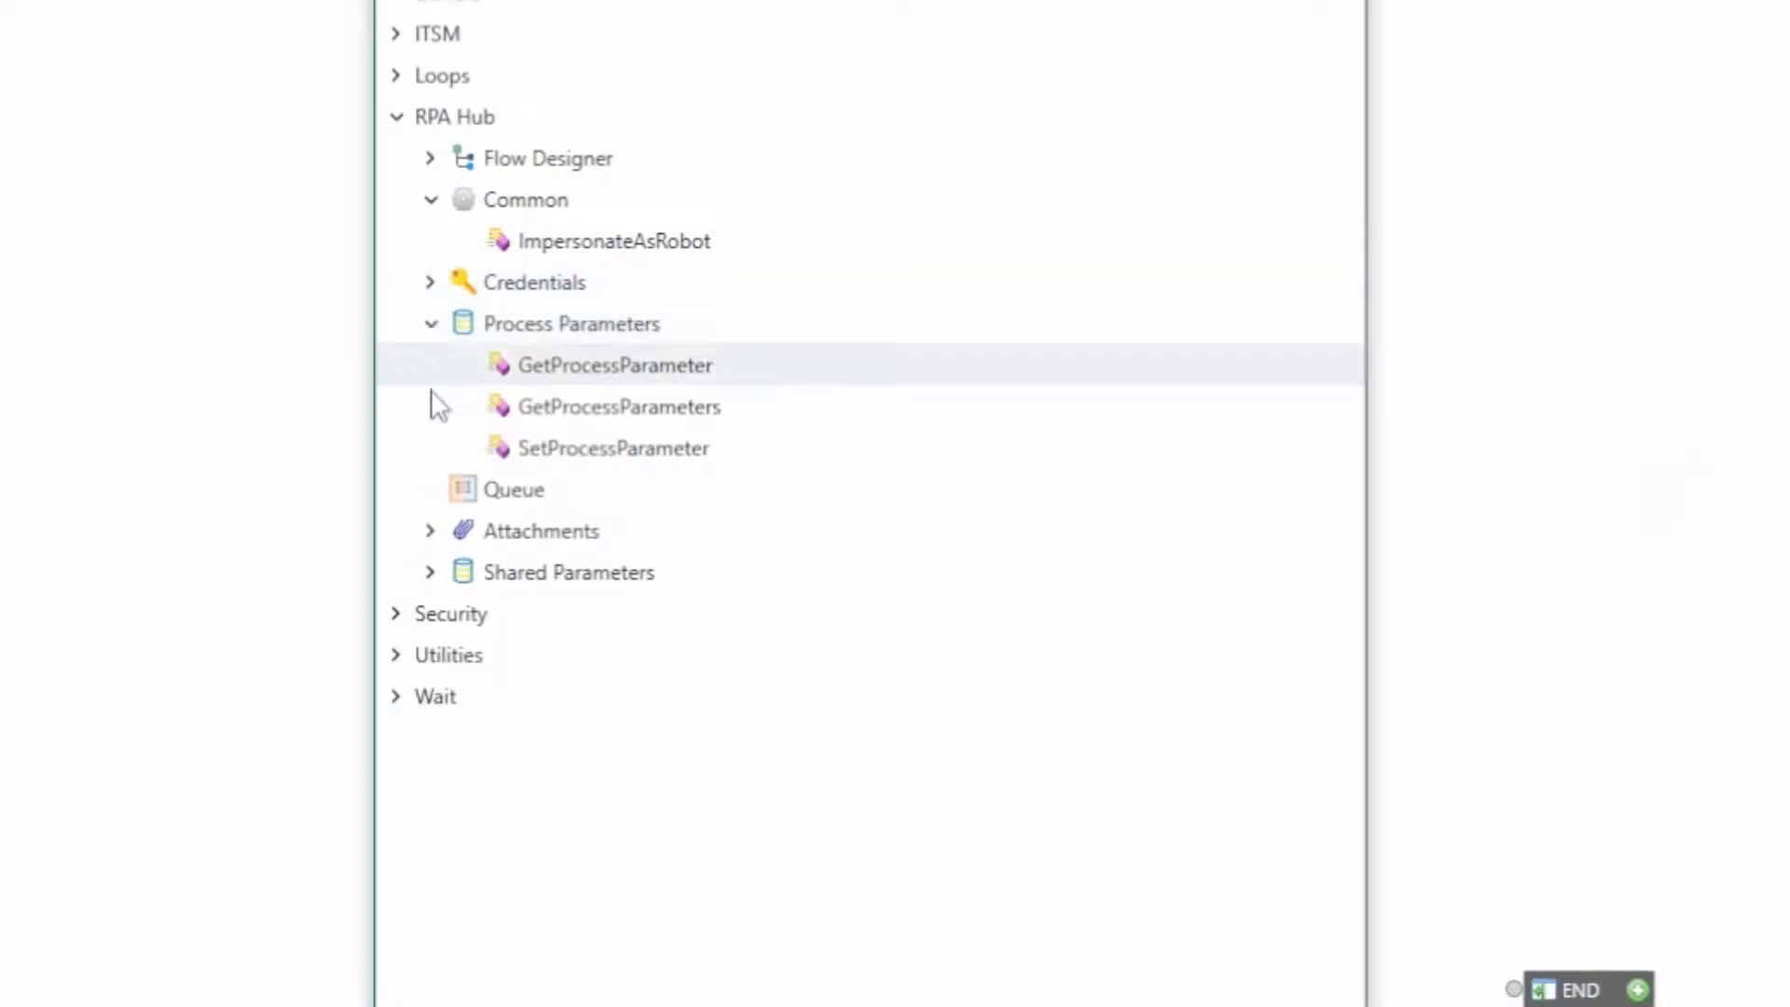
left_click(431, 533)
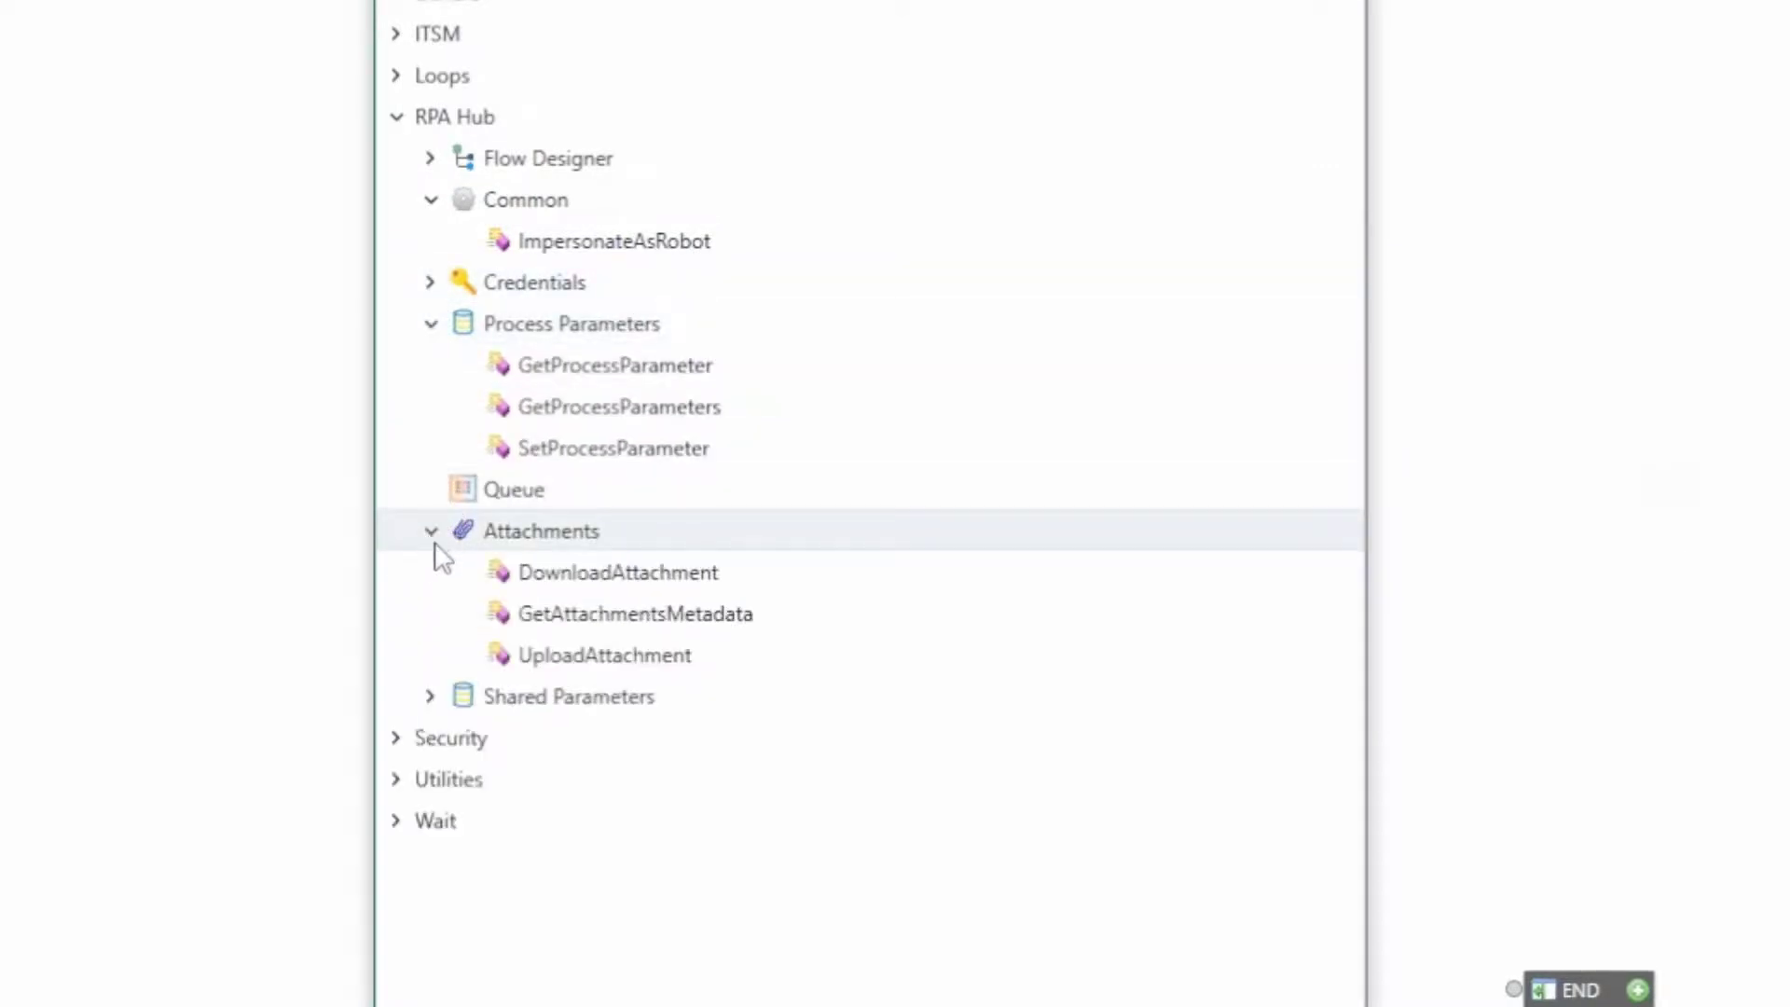
left_click(398, 121)
Expand Security > Encryption to list DecryptString and GenerateFileHash, and expand Utilities
left_click(400, 160)
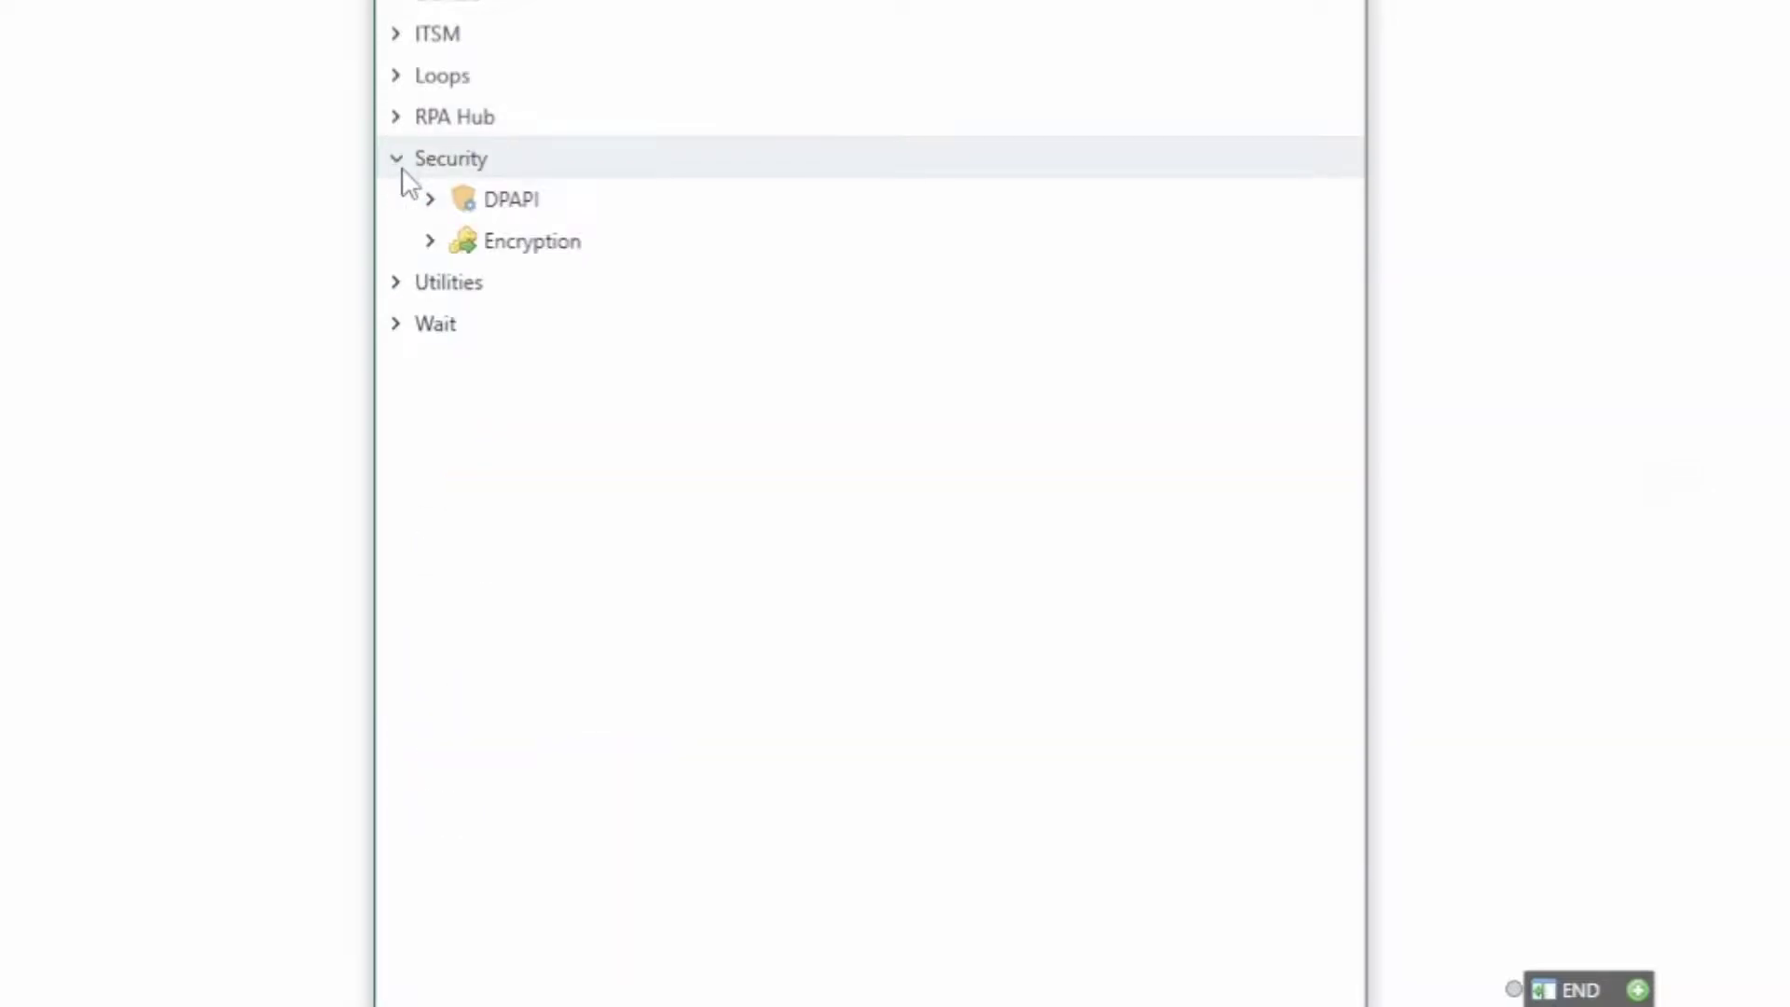
left_click(431, 242)
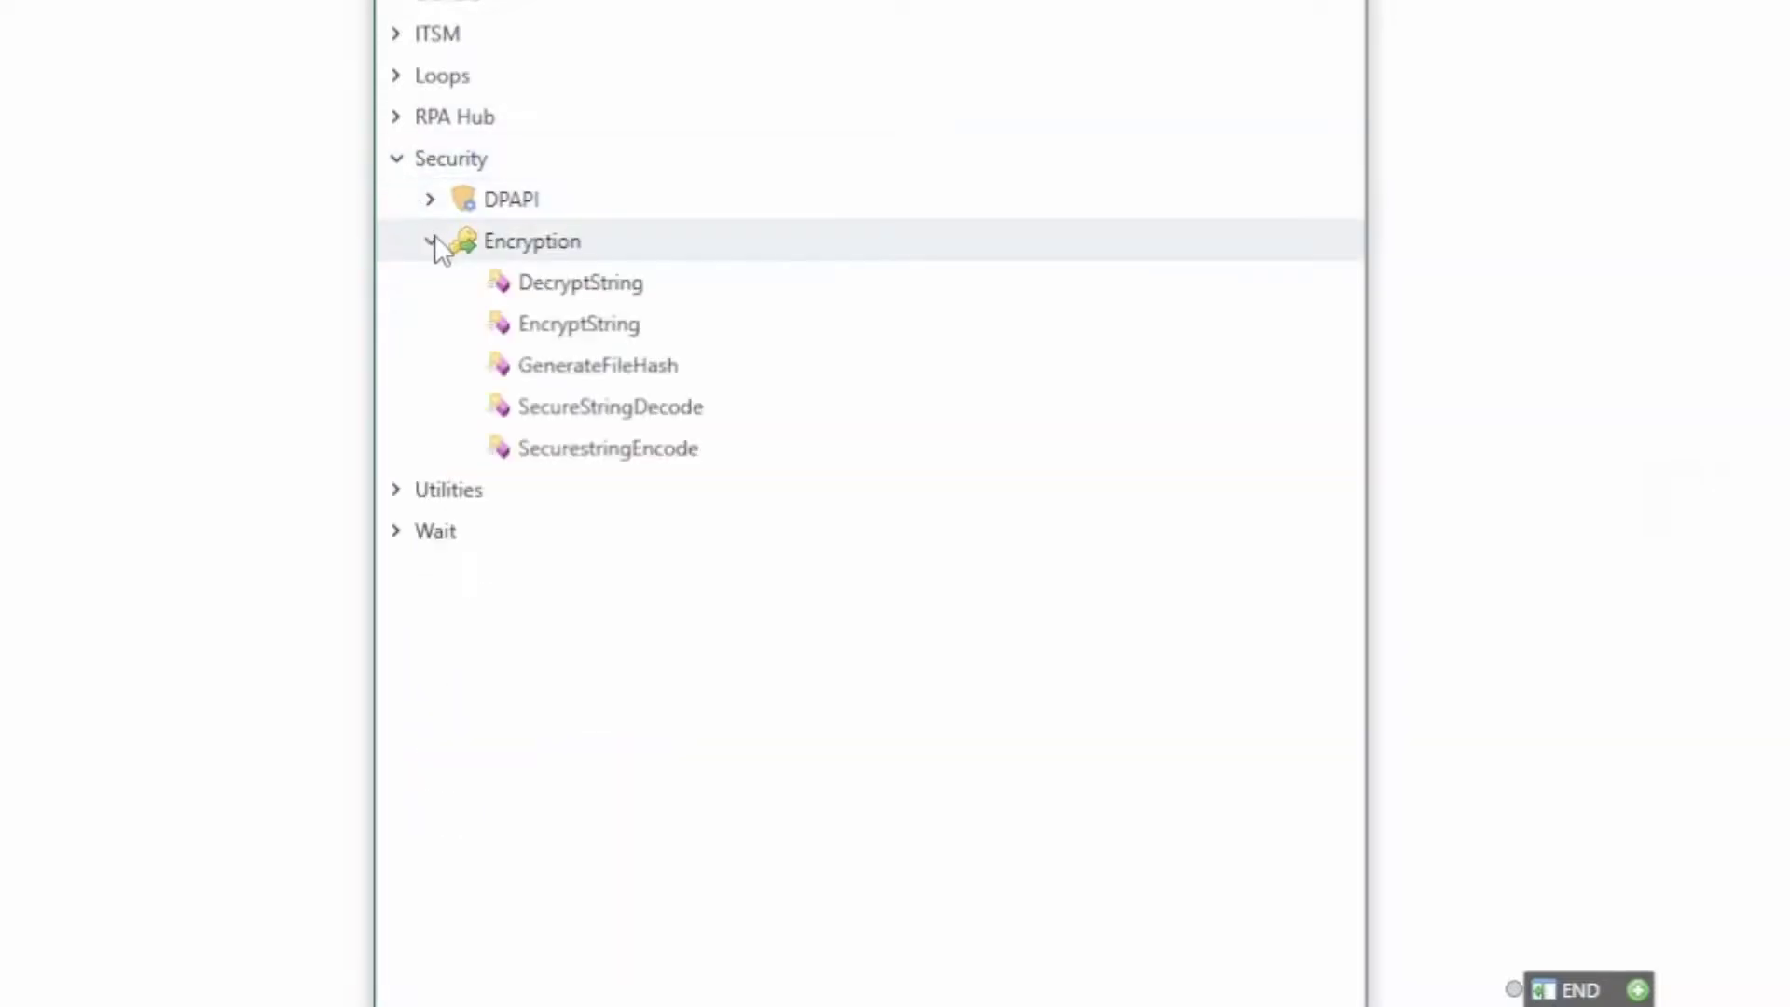
left_click(397, 492)
scroll(468, 381, "down", 3)
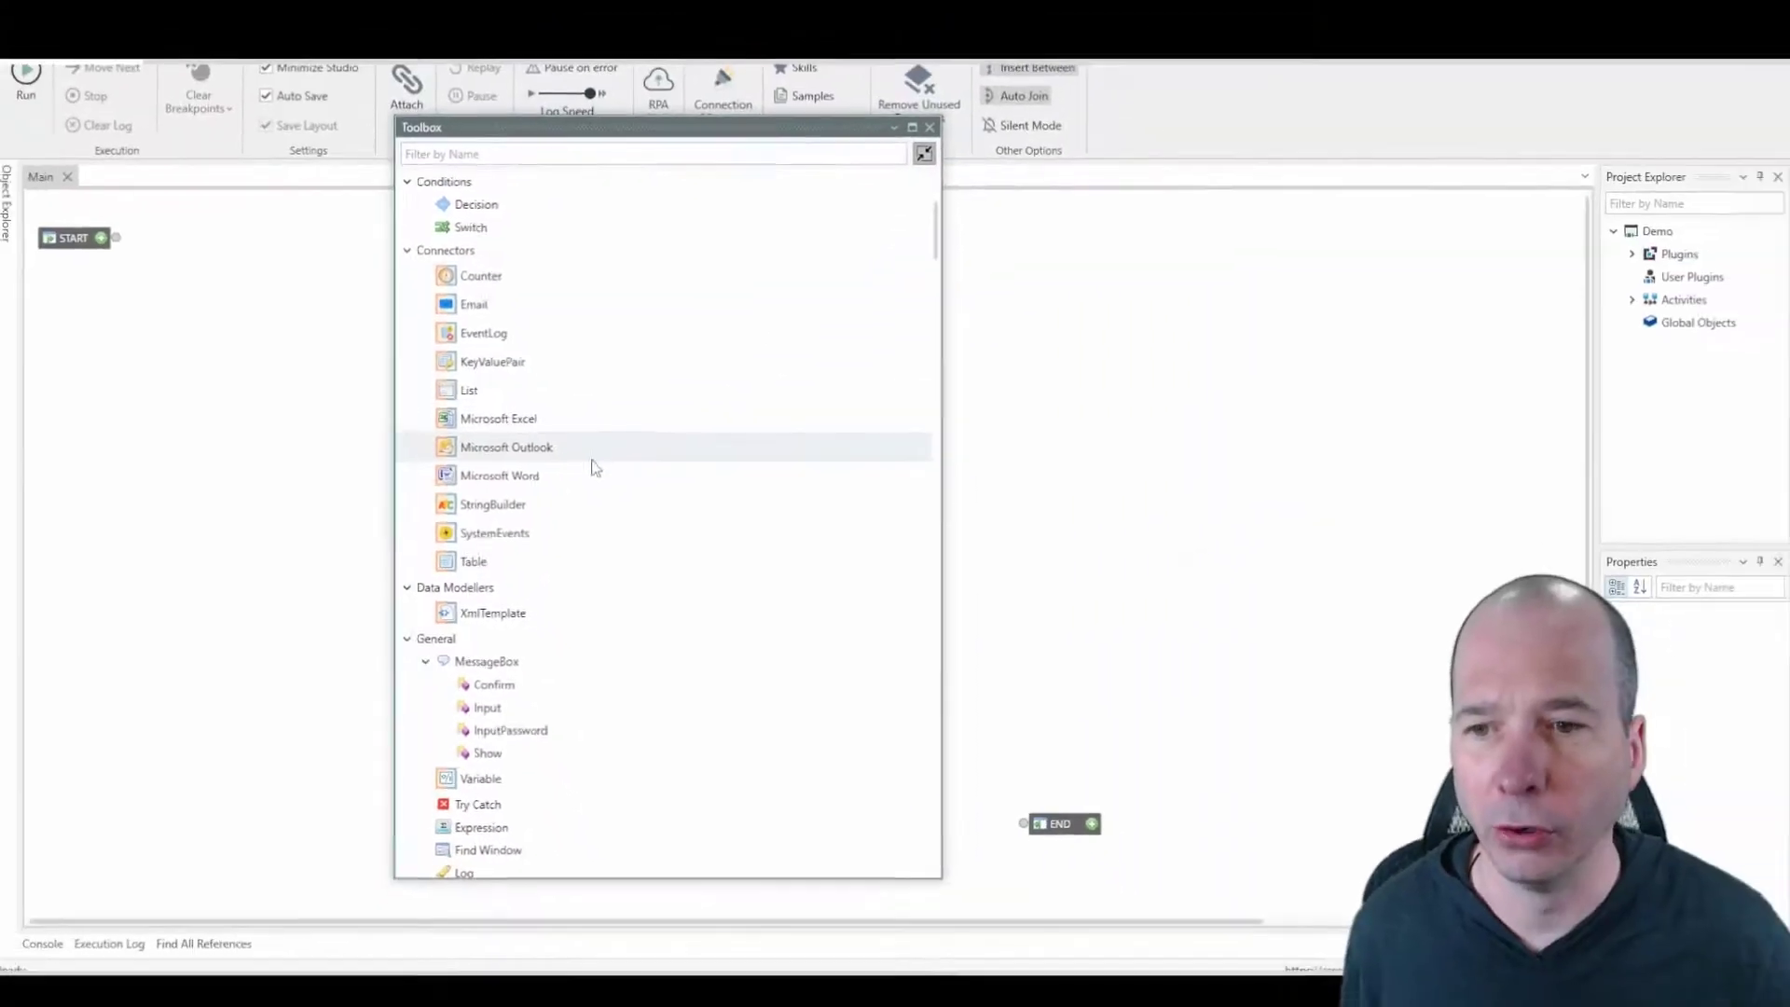
scroll(589, 442, "down", 5)
scroll(589, 444, "down", 5)
scroll(579, 447, "down", 5)
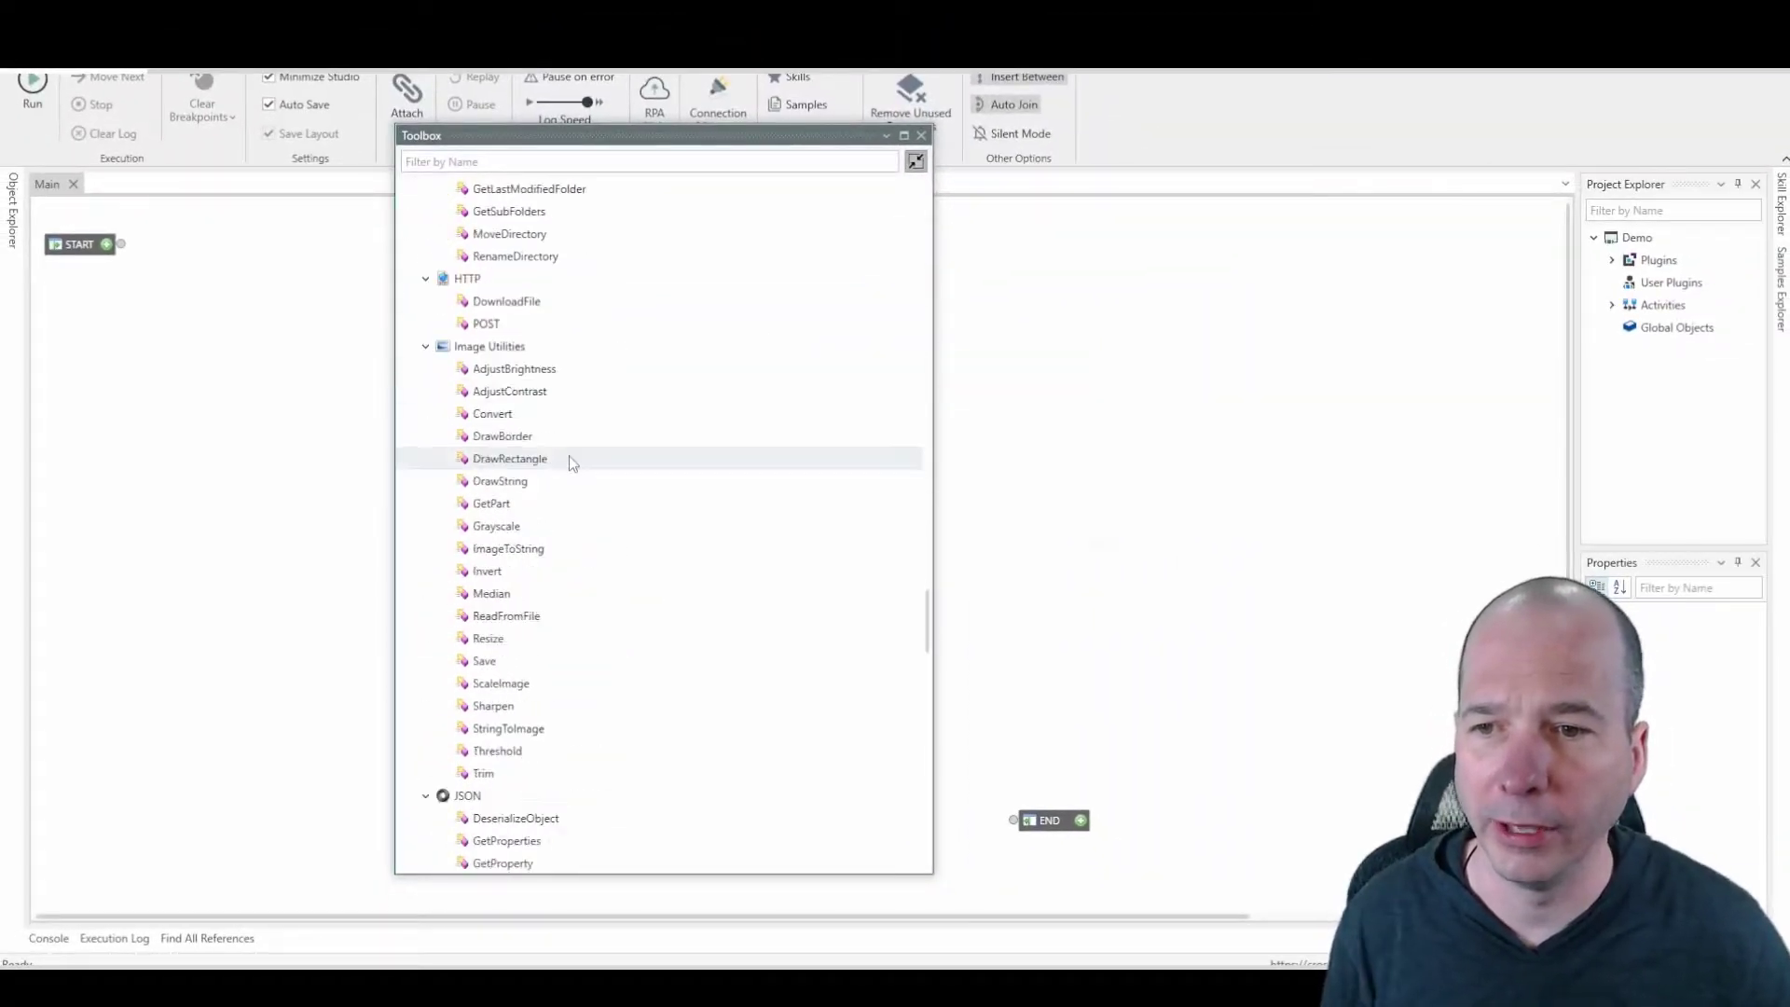
scroll(580, 448, "down", 5)
scroll(573, 455, "down", 5)
scroll(570, 458, "up", 5)
scroll(570, 462, "up", 5)
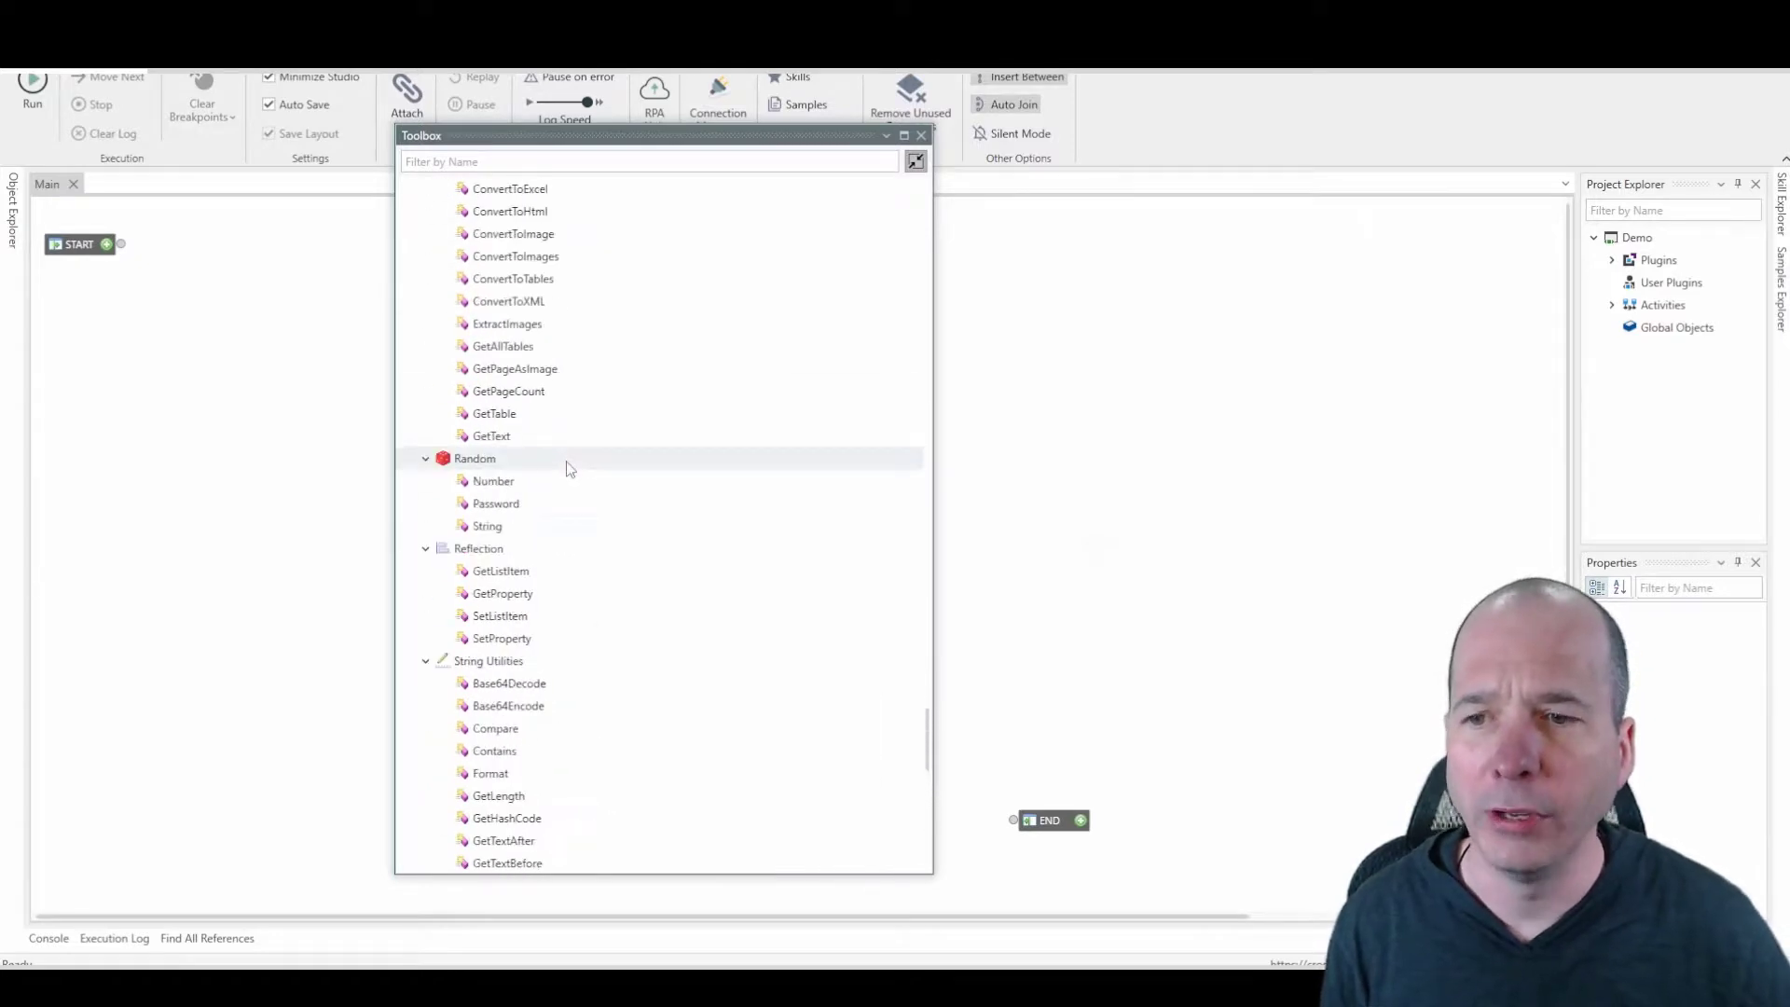
scroll(570, 465, "up", 5)
scroll(569, 468, "up", 5)
scroll(567, 466, "down", 1)
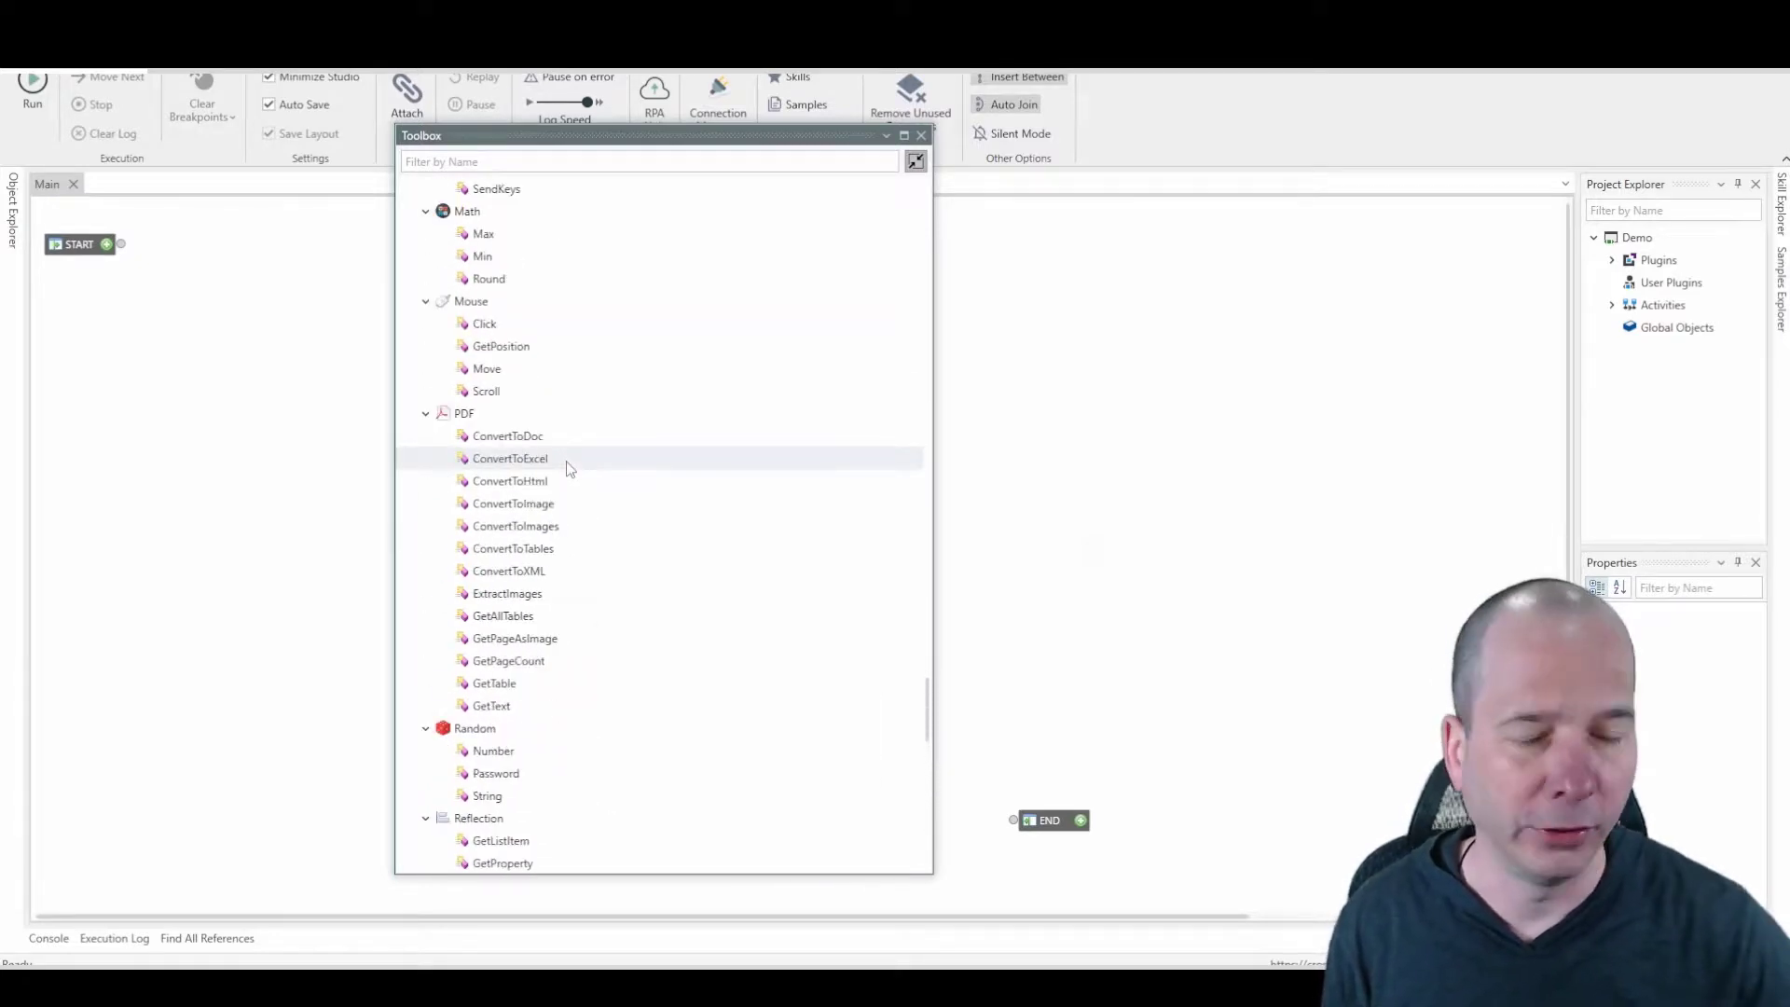